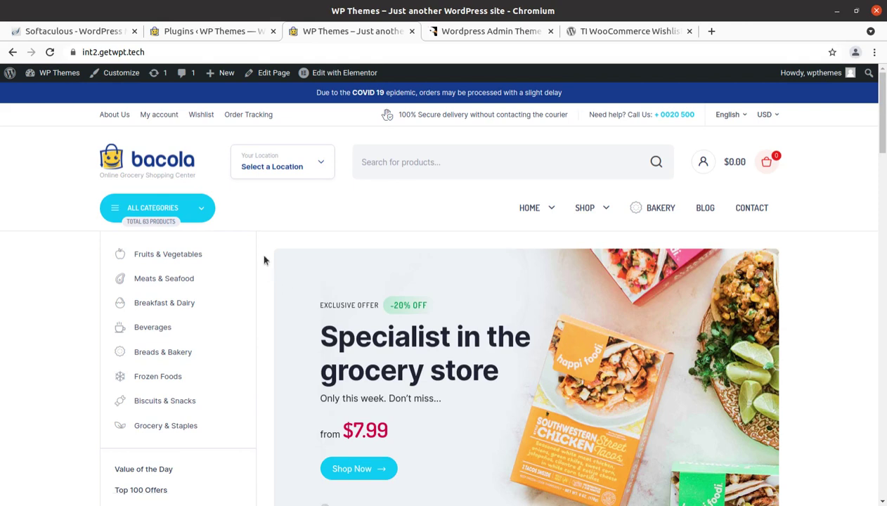
Look over the storefront home page from the header and category list to the Best Sellers products
scroll(265, 260, "down", 1)
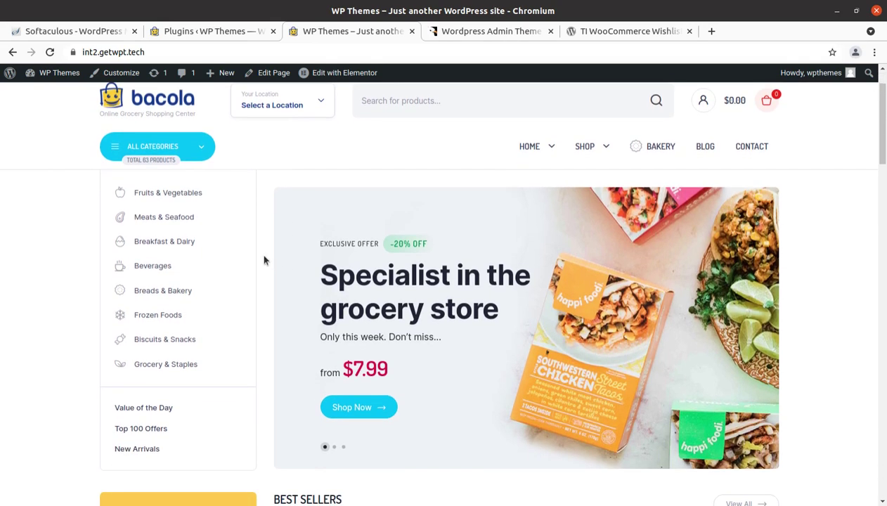
scroll(264, 261, "down", 1)
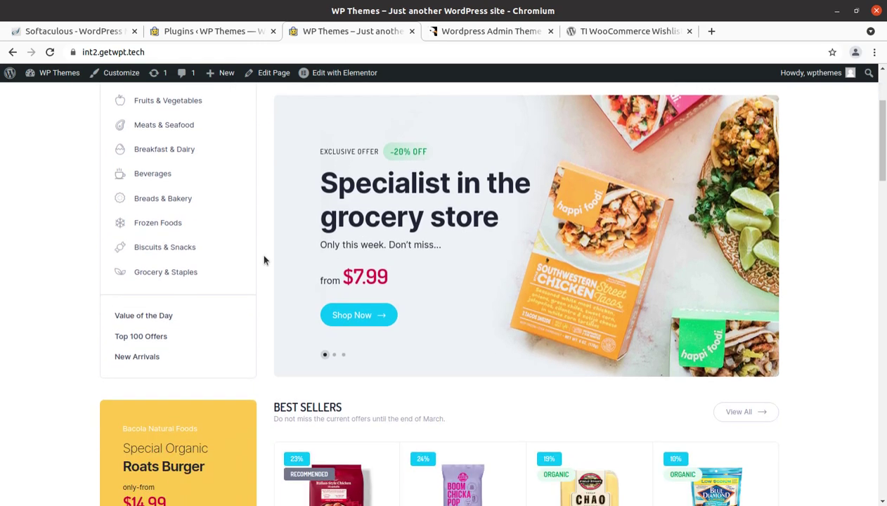
scroll(296, 319, "up", 2)
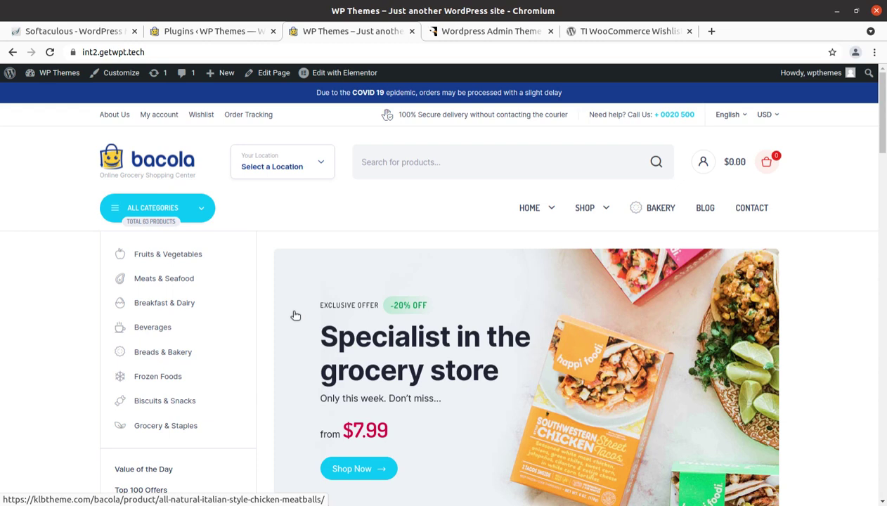
scroll(296, 316, "down", 1)
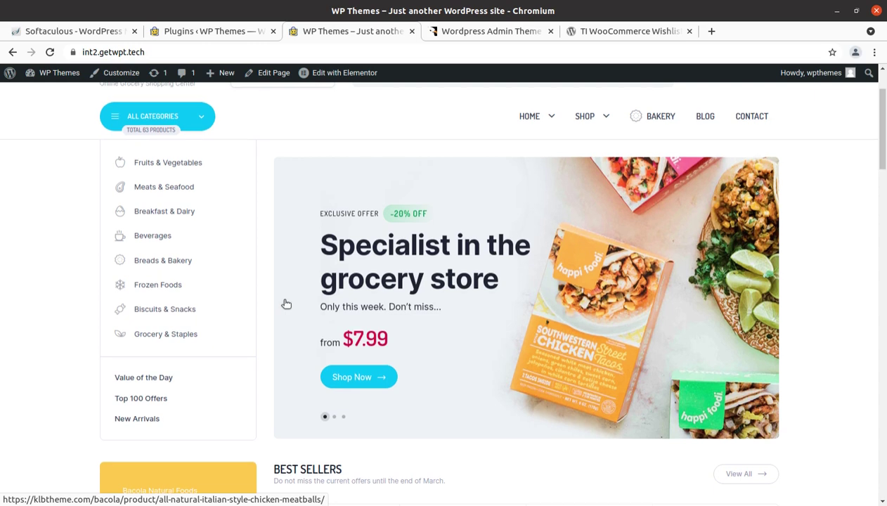
scroll(284, 303, "up", 1)
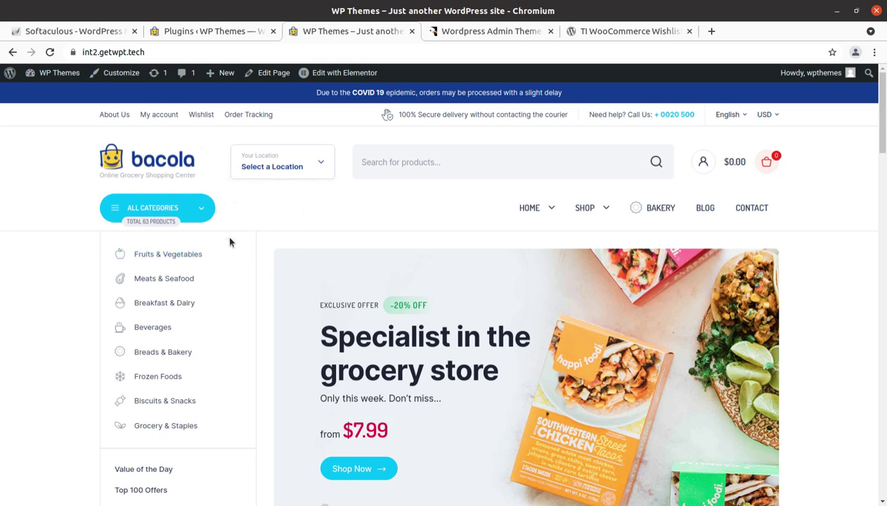
scroll(225, 244, "down", 1)
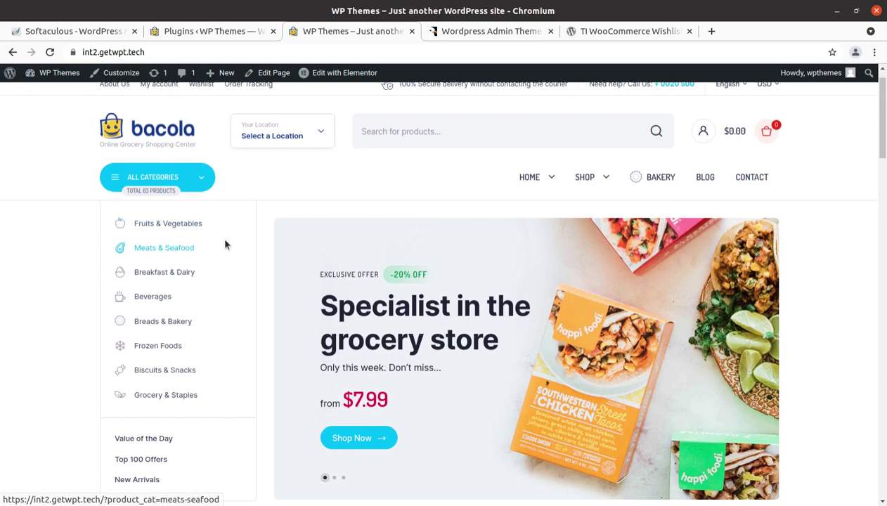
scroll(225, 244, "down", 5)
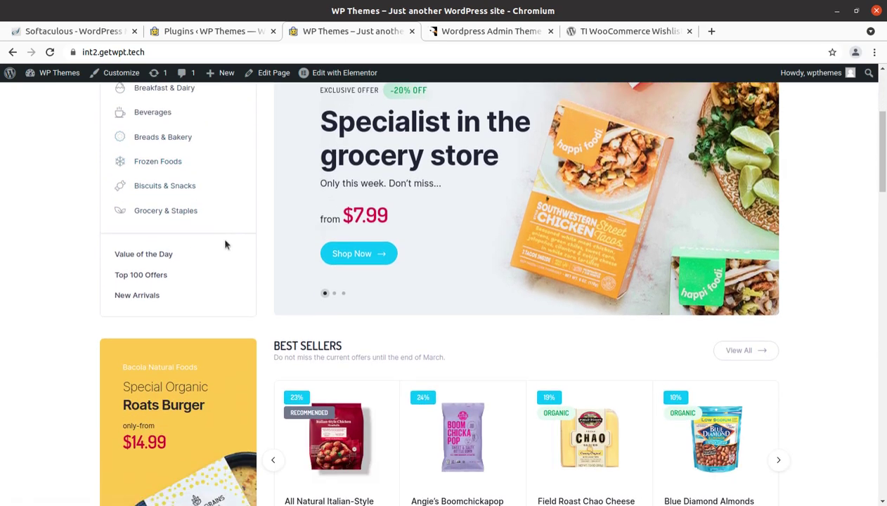
scroll(225, 243, "down", 3)
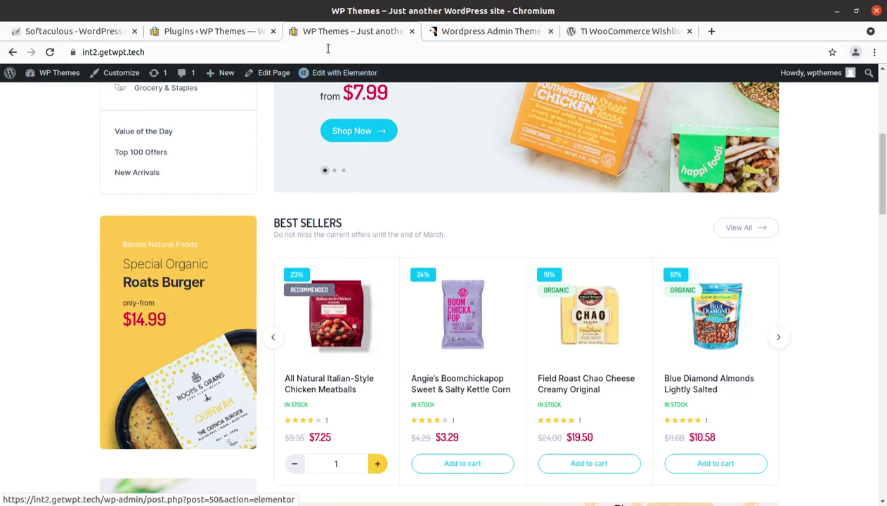
Review the TI WooCommerce Wishlist plugin page on WordPress.org, including its name, description and version details
left_click(595, 31)
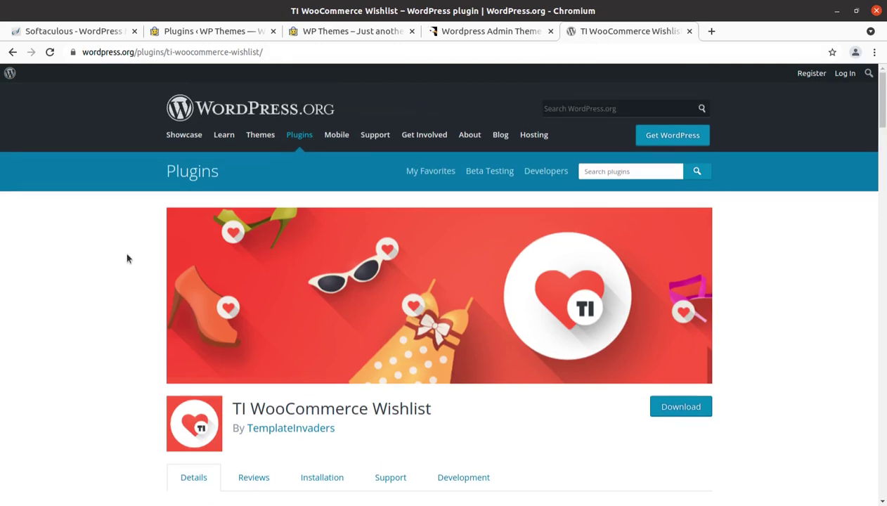
scroll(303, 372, "down", 2)
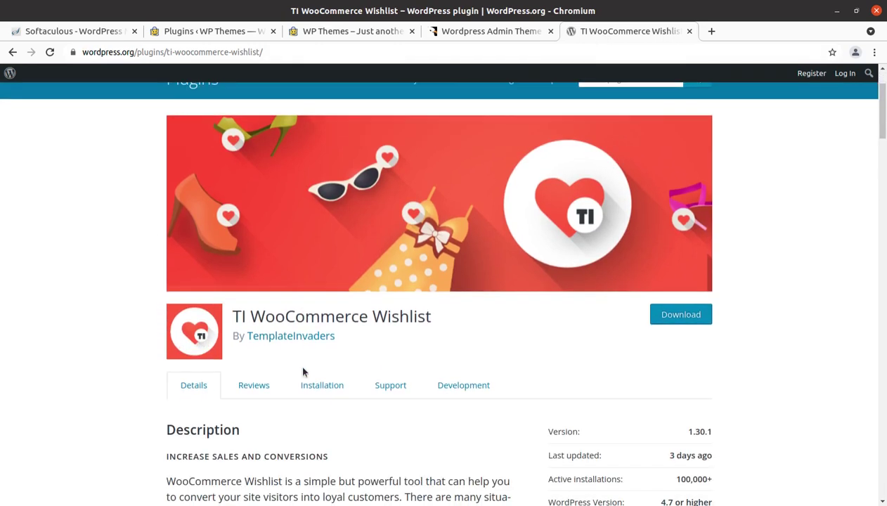
left_click_drag(448, 327, 229, 320)
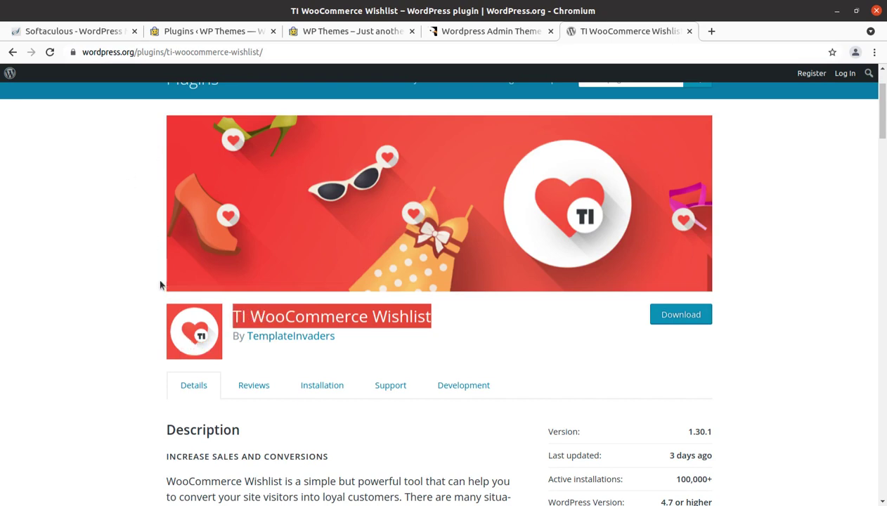
scroll(124, 271, "down", 2)
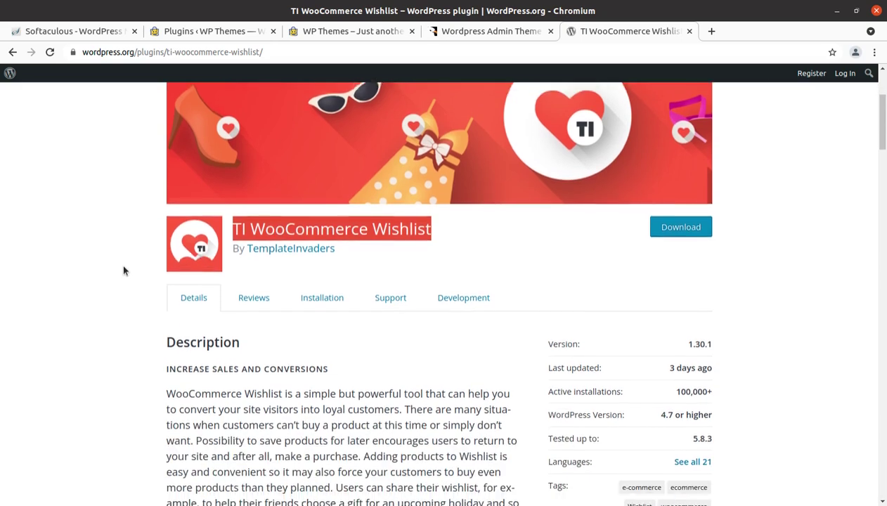
scroll(124, 270, "down", 3)
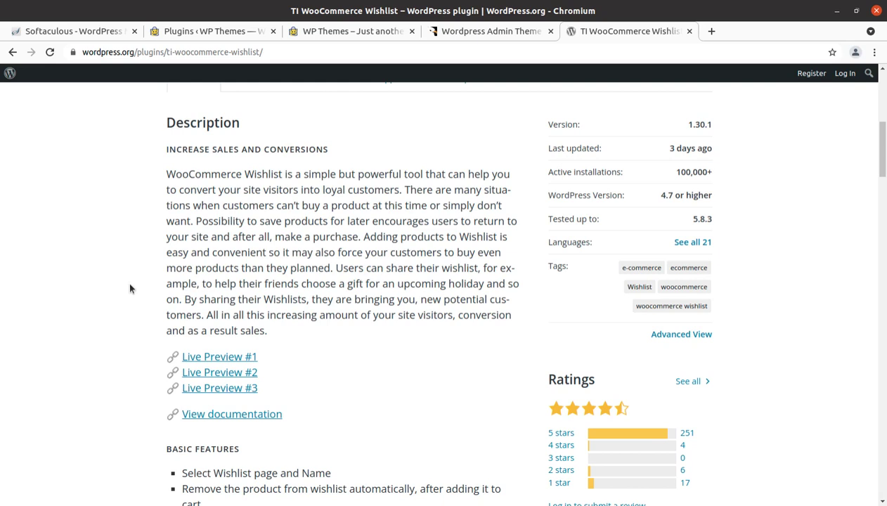
scroll(130, 288, "up", 4)
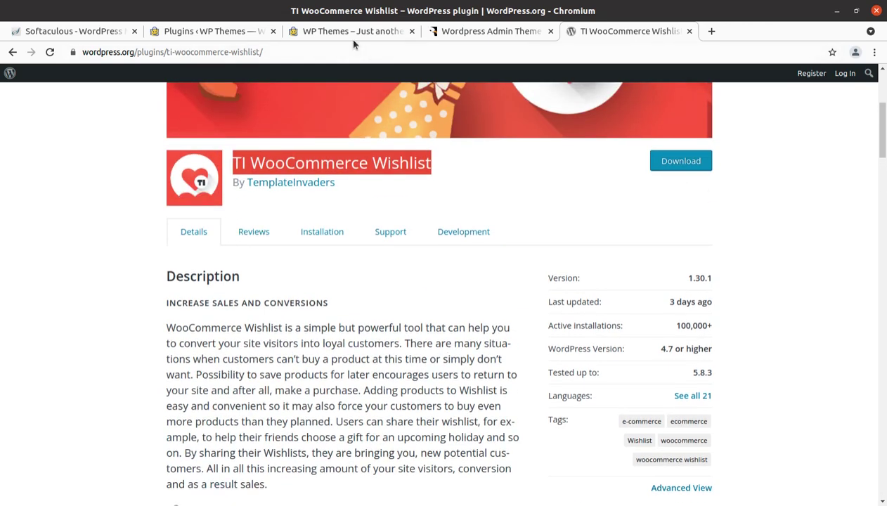
Launch the WooCommerce Wishlist plugin's setup wizard from the site's installed plugins page
left_click(190, 32)
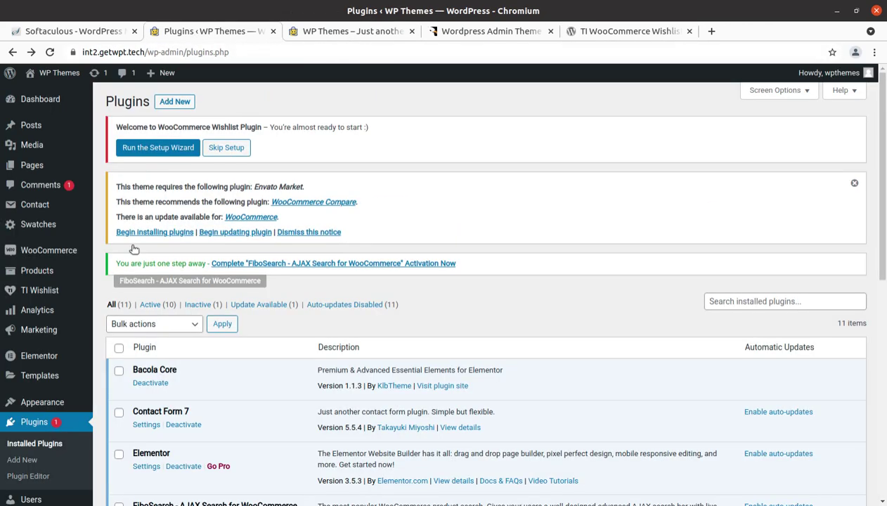
scroll(189, 364, "down", 3)
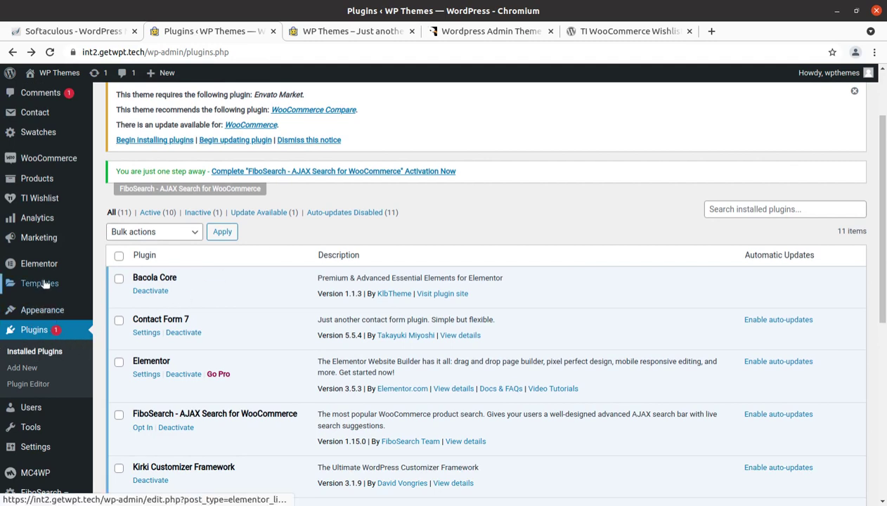
mouse_move(34, 200)
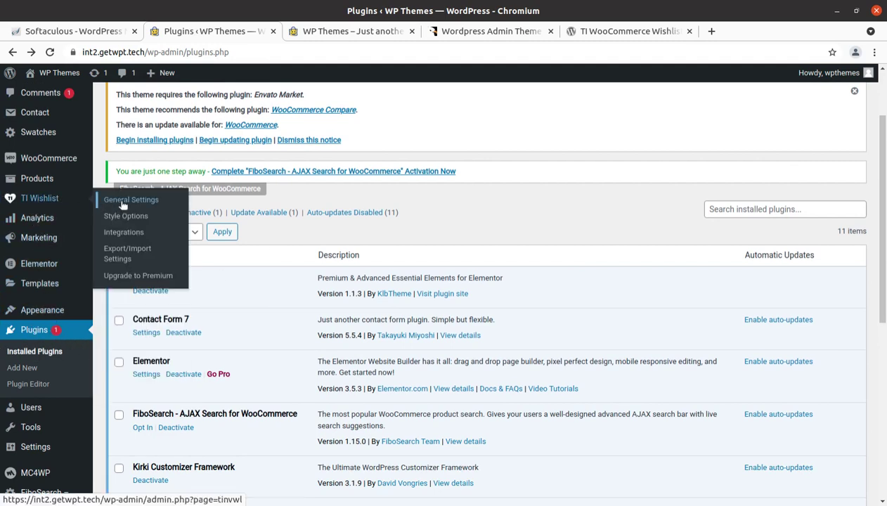
scroll(130, 215, "up", 3)
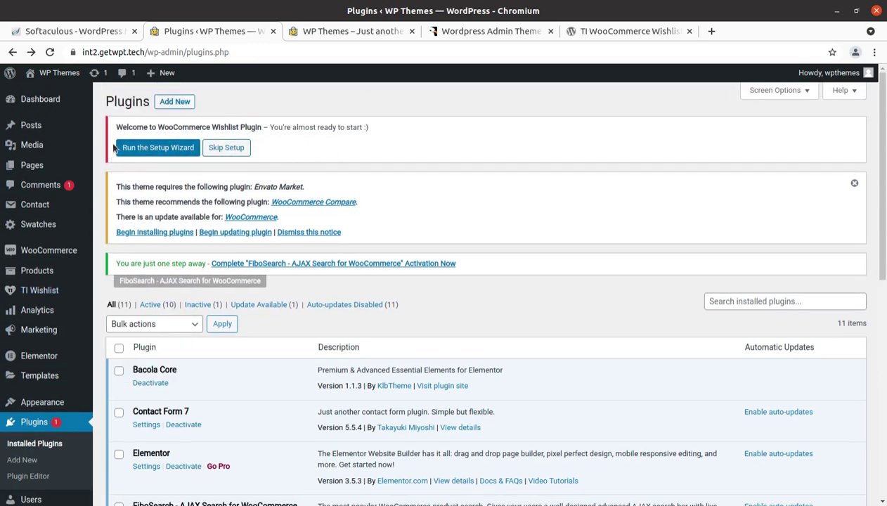
left_click(166, 152)
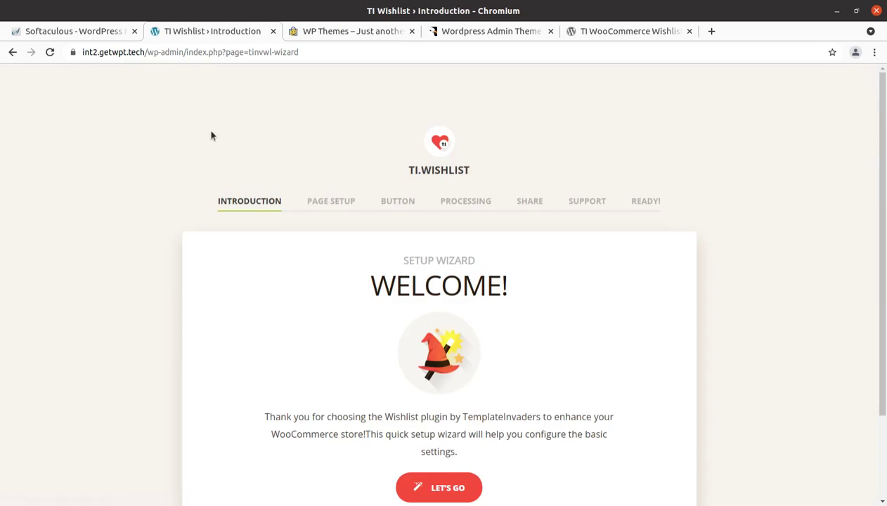
Return to the storefront and open the Angie's Boomchickapop Sweet & Salty Kettle Corn product from Best Sellers
left_click(335, 32)
scroll(217, 200, "up", 4)
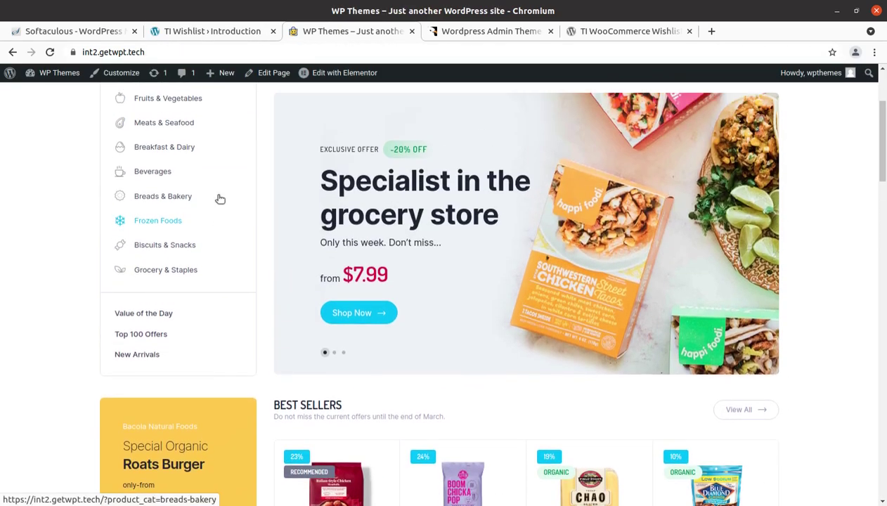
scroll(220, 199, "up", 1)
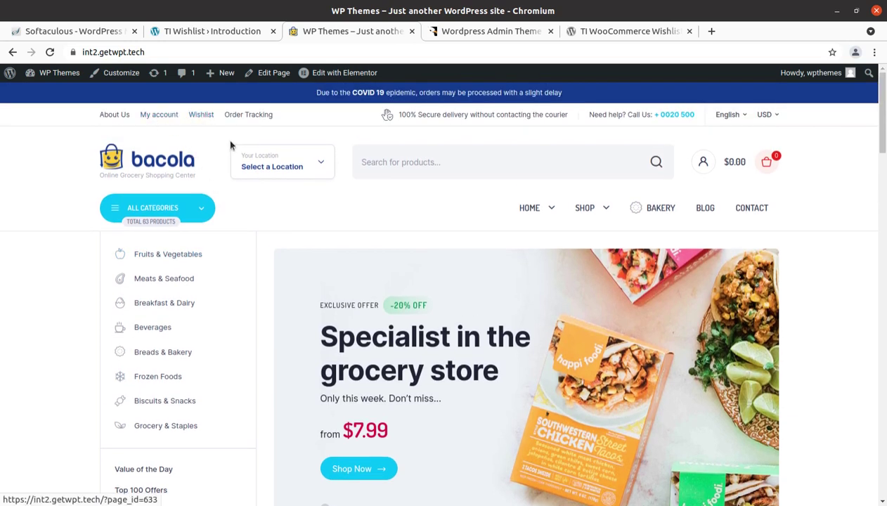
scroll(440, 284, "down", 6)
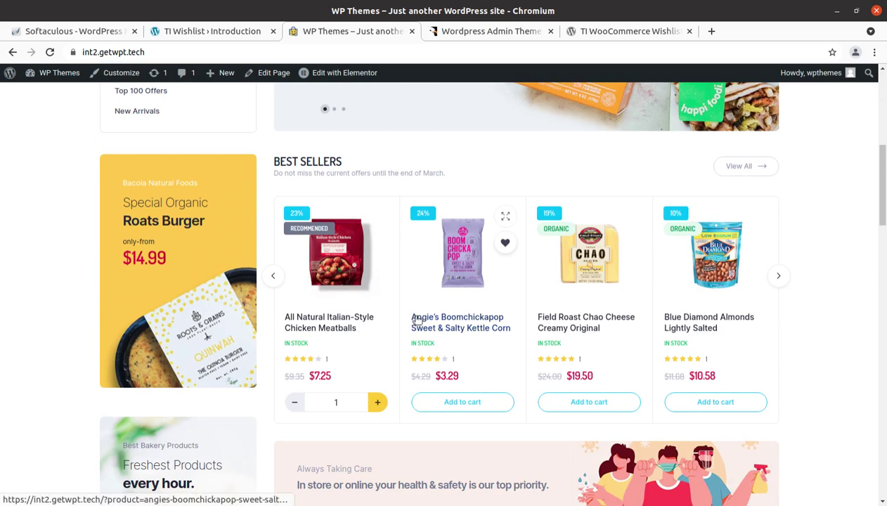
left_click(435, 317)
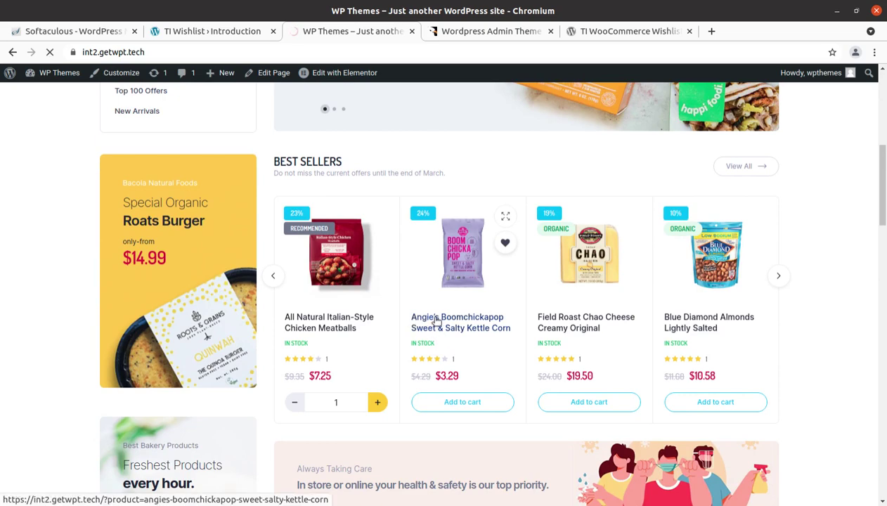
Add the kettle corn product to the wishlist and view the wishlist
scroll(436, 320, "down", 4)
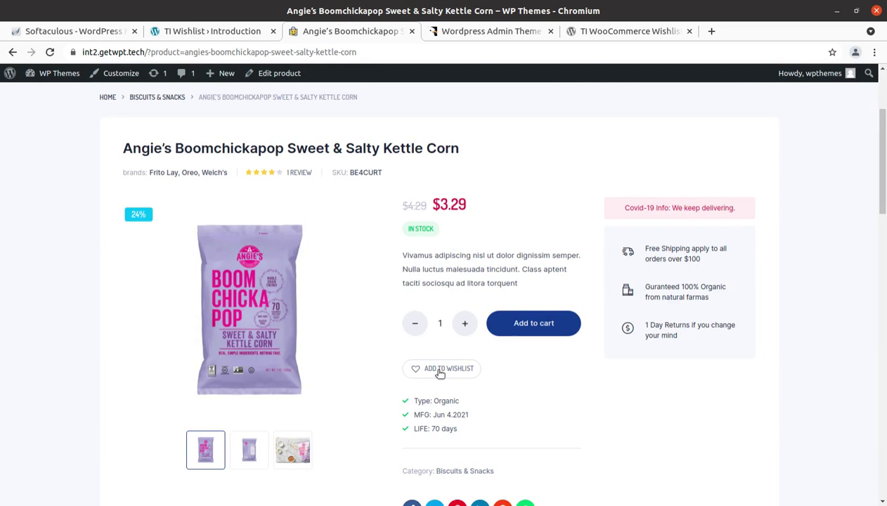
left_click(440, 373)
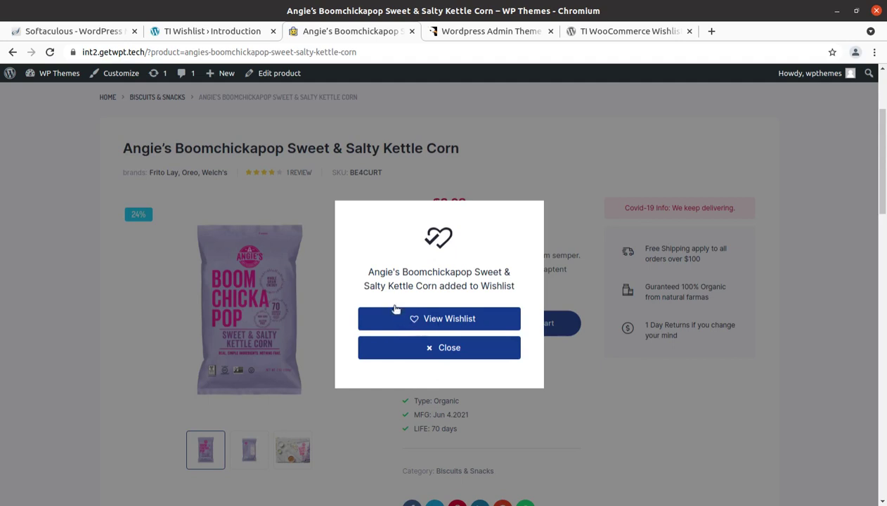
left_click(415, 322)
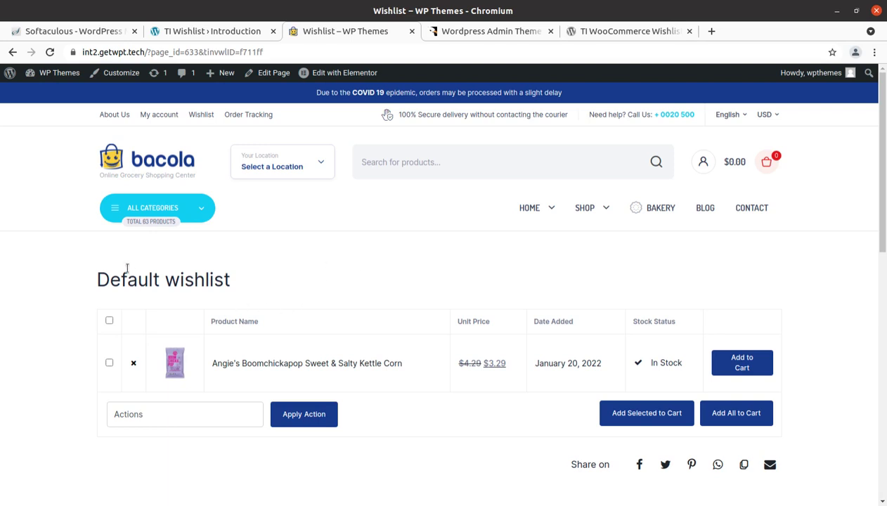
Examine the default wishlist page, including the product row, bulk actions, cart options and sharing links
scroll(268, 295, "down", 3)
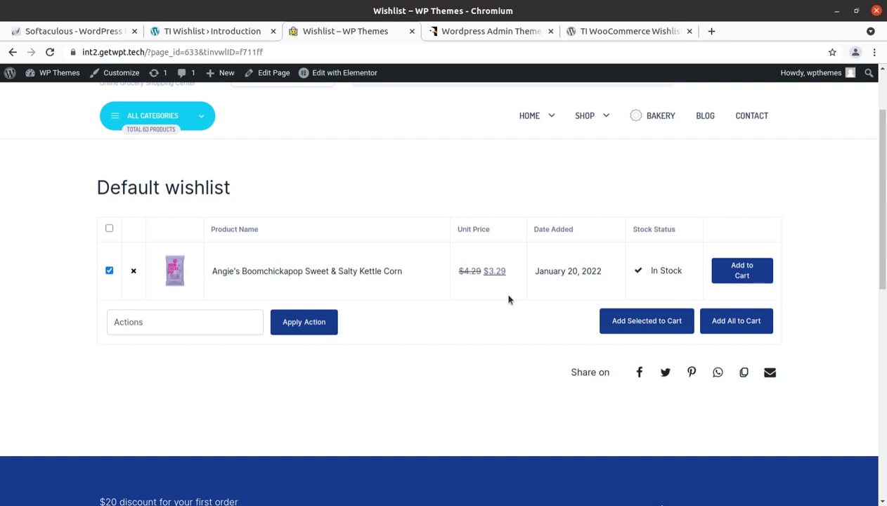
scroll(226, 311, "up", 3)
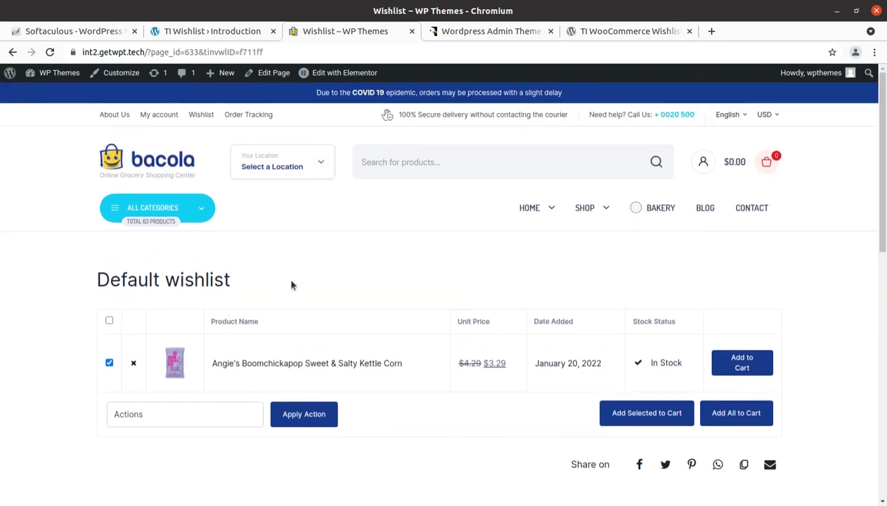
mouse_move(765, 161)
scroll(395, 291, "down", 1)
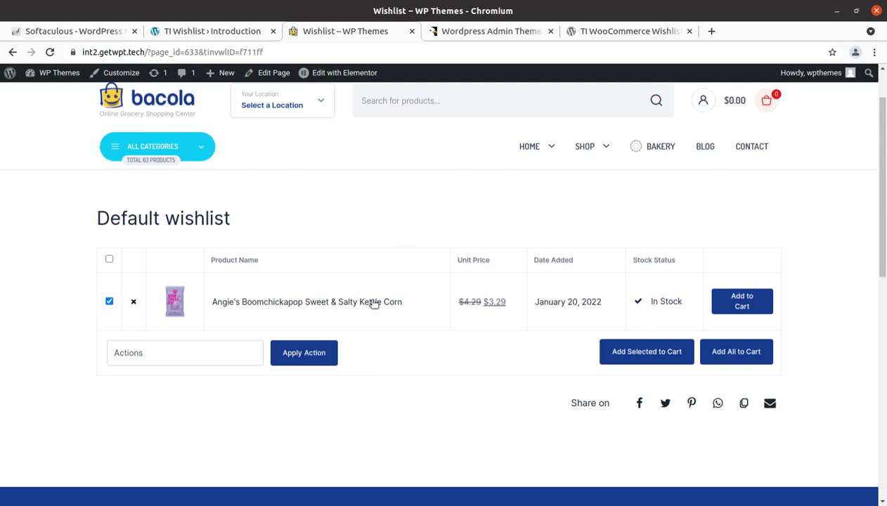
scroll(371, 299, "up", 2)
Go back to the TI Wishlist setup wizard and proceed from the introduction to Page Setup
left_click(196, 33)
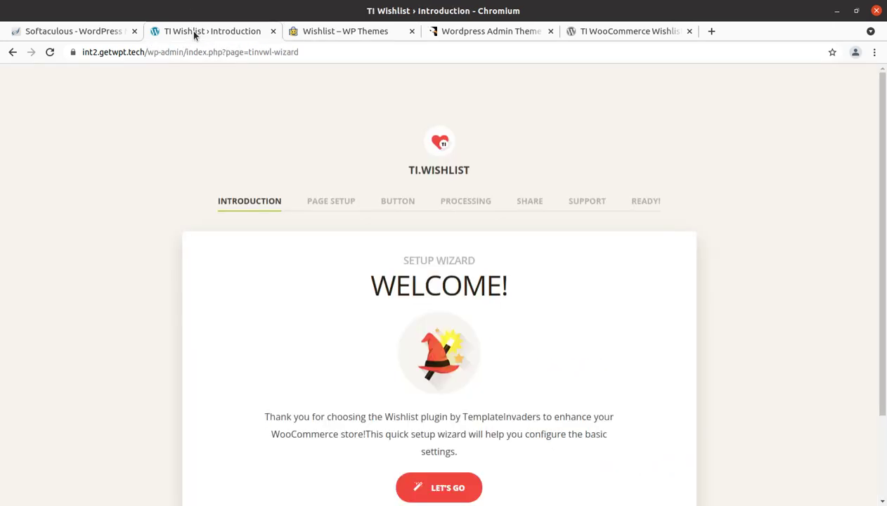
scroll(255, 260, "down", 1)
scroll(260, 239, "down", 1)
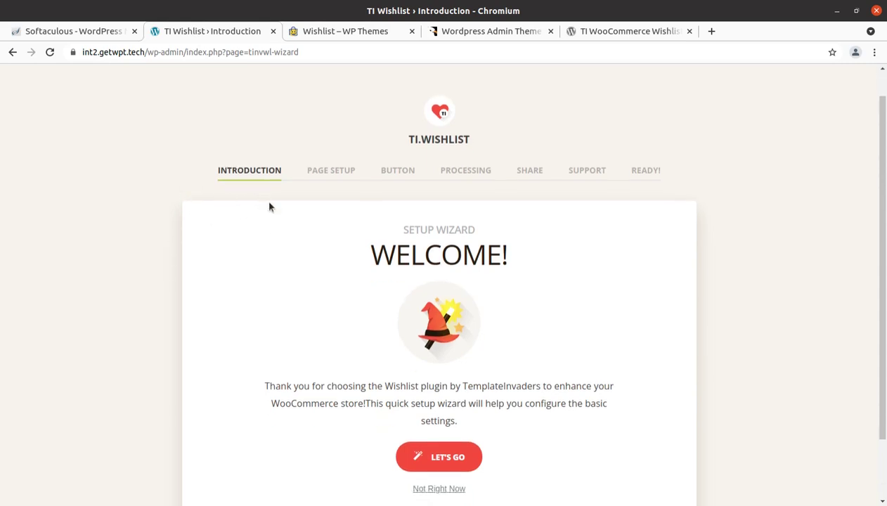
scroll(239, 225, "down", 1)
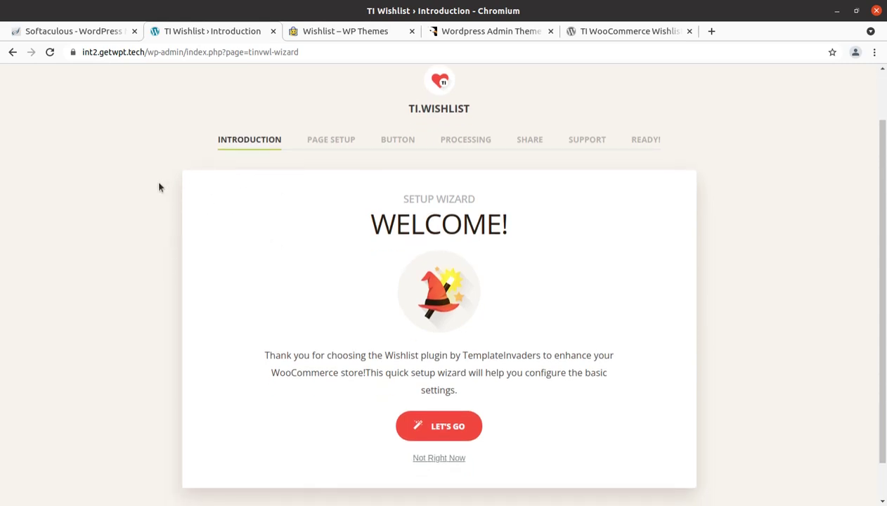
left_click(440, 432)
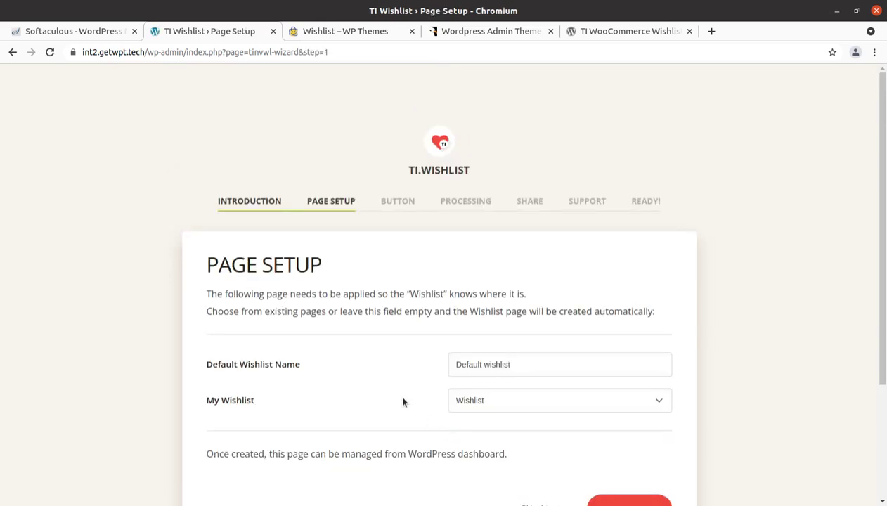
Set the default wishlist name to "WP Themes Wishlist", keep Wishlist as the My Wishlist page, and continue to the button options
scroll(319, 346, "down", 3)
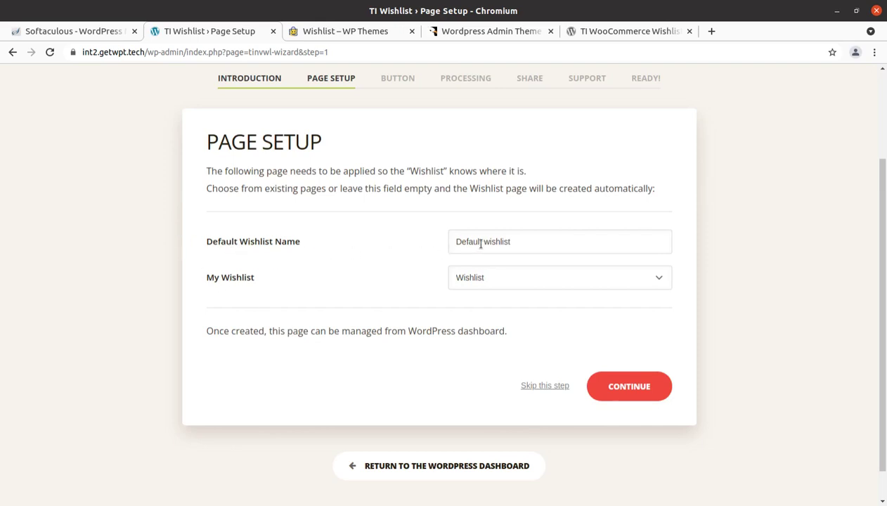
left_click_drag(519, 241, 422, 233)
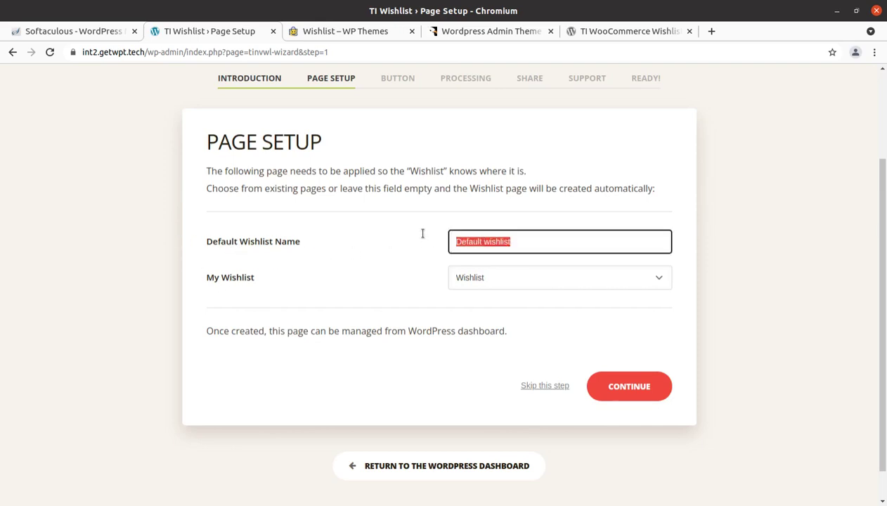
type("WP T")
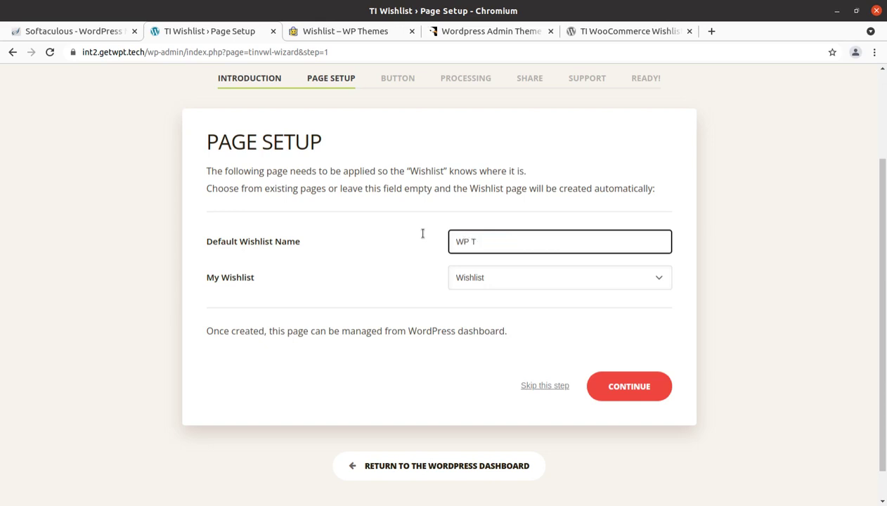
key("BackSpace")
type("WP Themes Wishlist")
key("Tab")
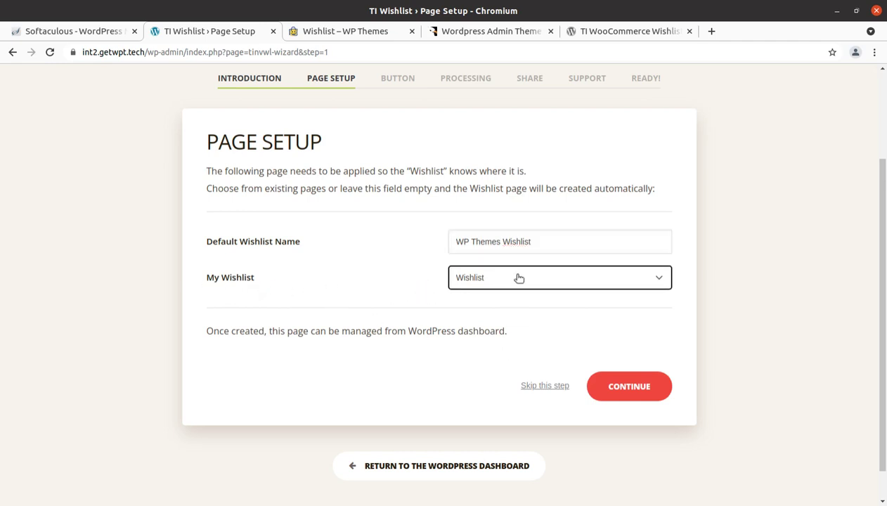
left_click(628, 387)
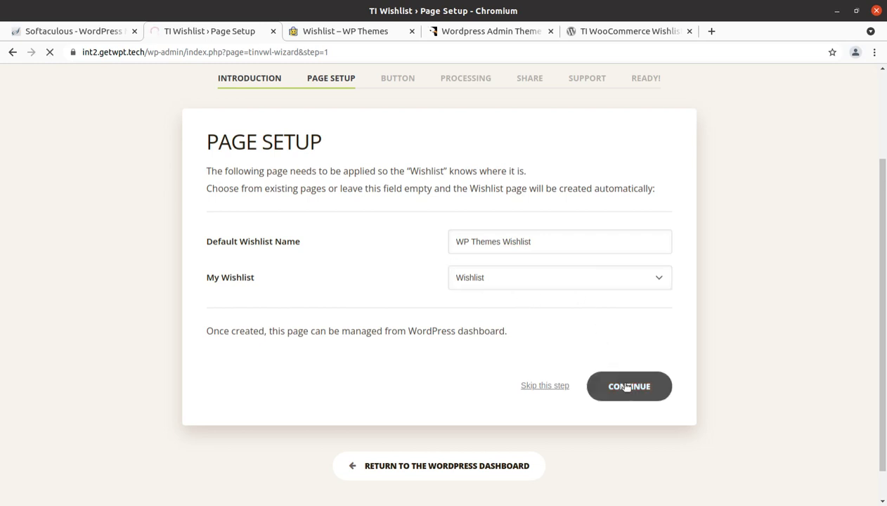
Review the button position and text options, keep After "Add to Cart" button and "Add to Wishlist", and continue to Processing
scroll(356, 265, "down", 2)
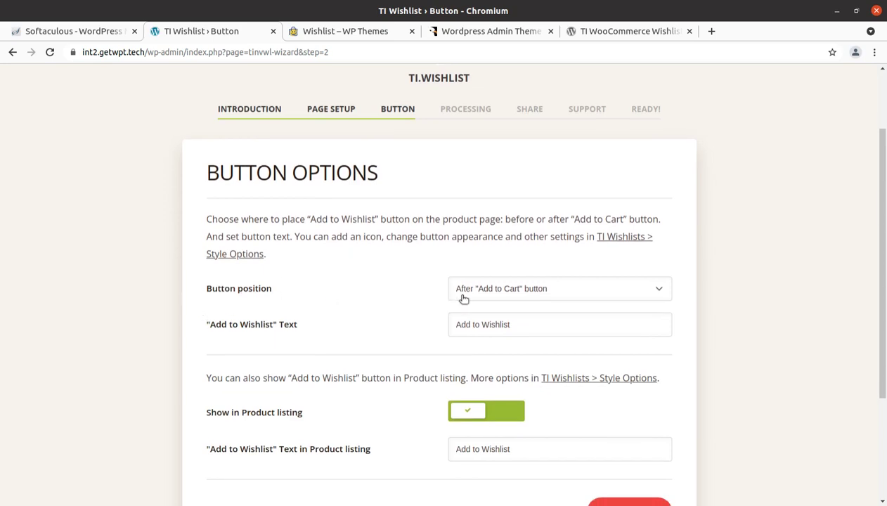
left_click(566, 294)
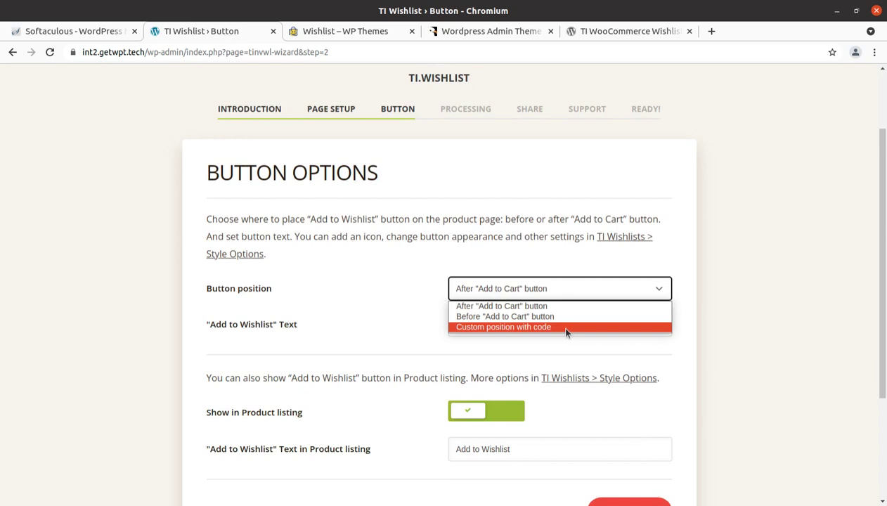
left_click(730, 274)
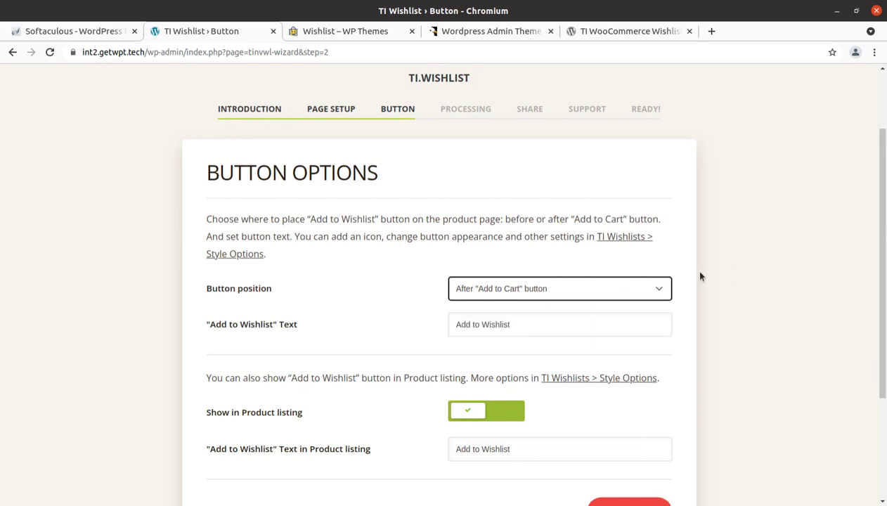
scroll(334, 288, "down", 2)
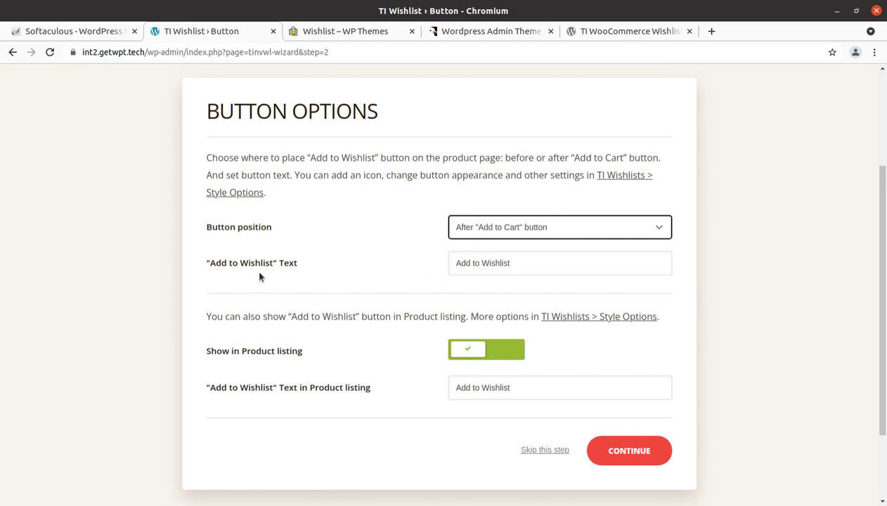
left_click_drag(509, 267, 428, 260)
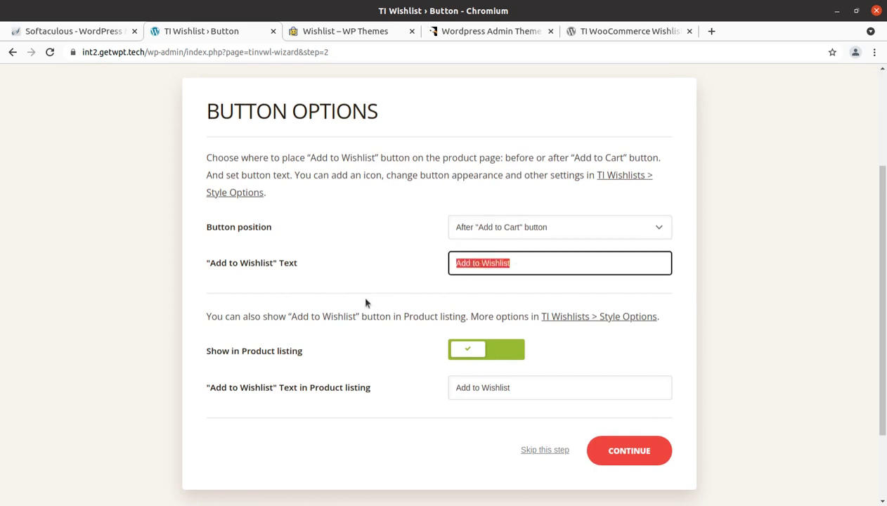
left_click(360, 276)
scroll(288, 352, "down", 2)
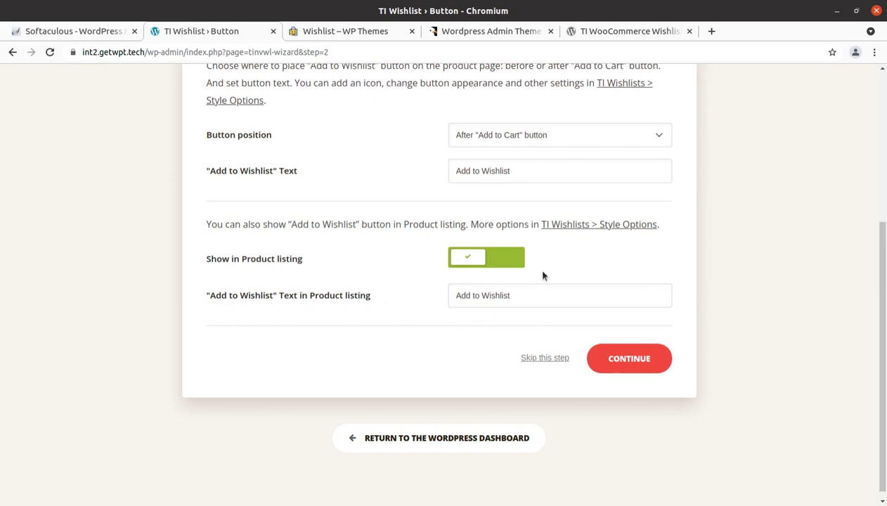
left_click(633, 359)
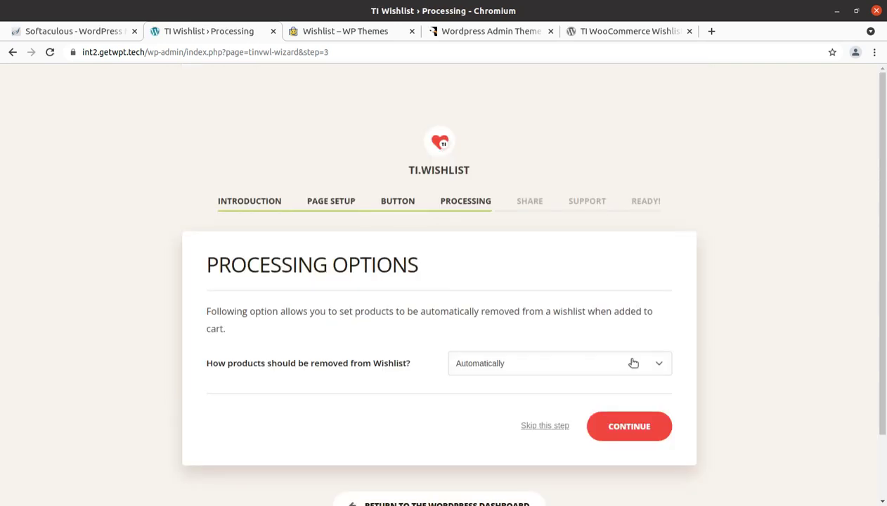
Check the choices for removing products from the wishlist, keep Automatically, and continue to the Share options
scroll(392, 272, "down", 2)
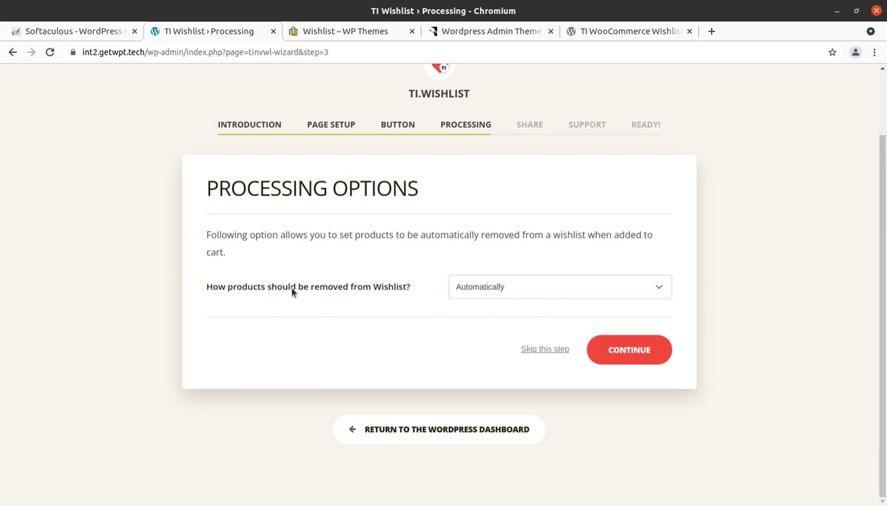
left_click(534, 296)
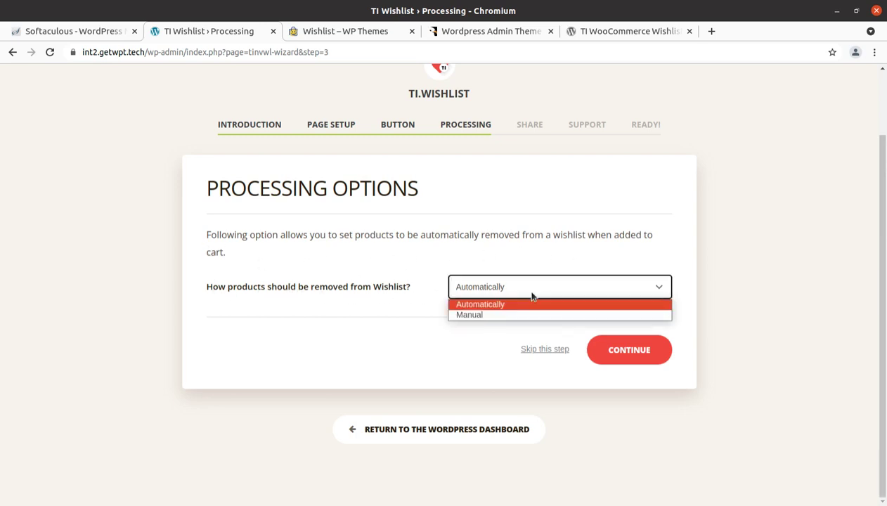
left_click(417, 336)
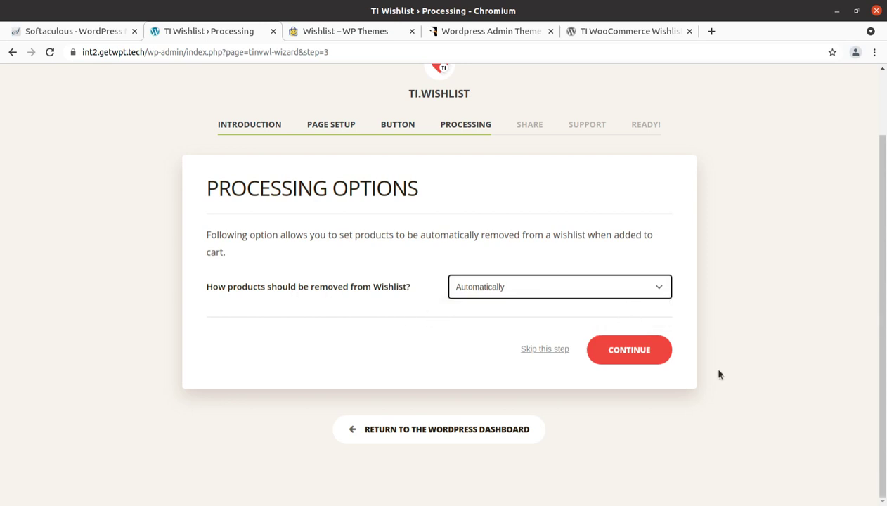
left_click(643, 363)
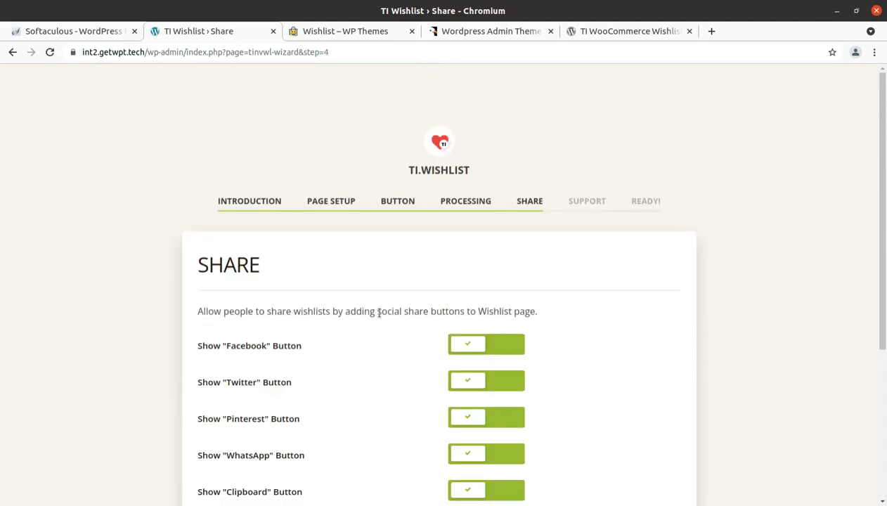
Accept the Share page with all six sharing buttons enabled and the Support page with support chat enabled
scroll(376, 313, "down", 2)
scroll(215, 235, "down", 3)
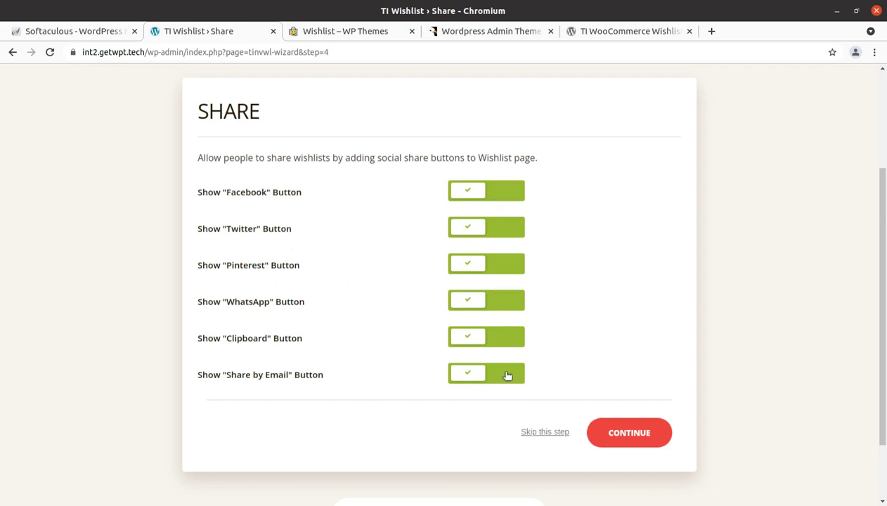
left_click(630, 434)
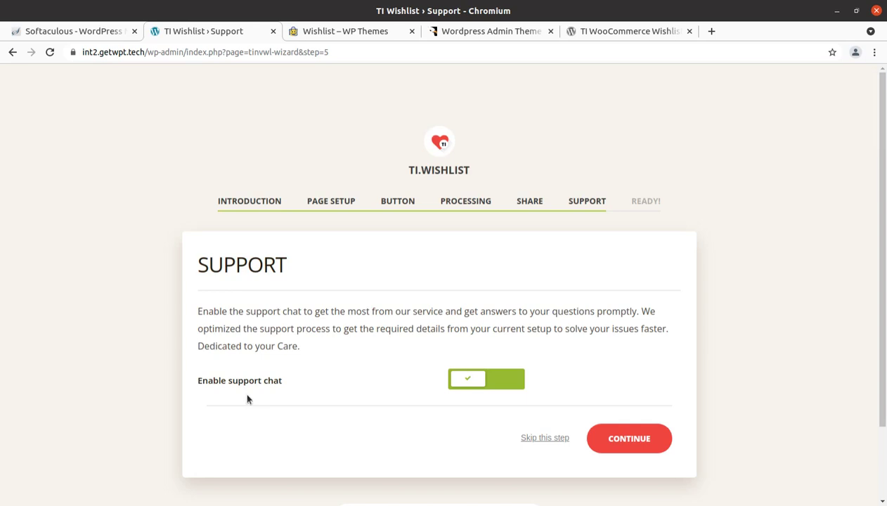
scroll(338, 330, "down", 2)
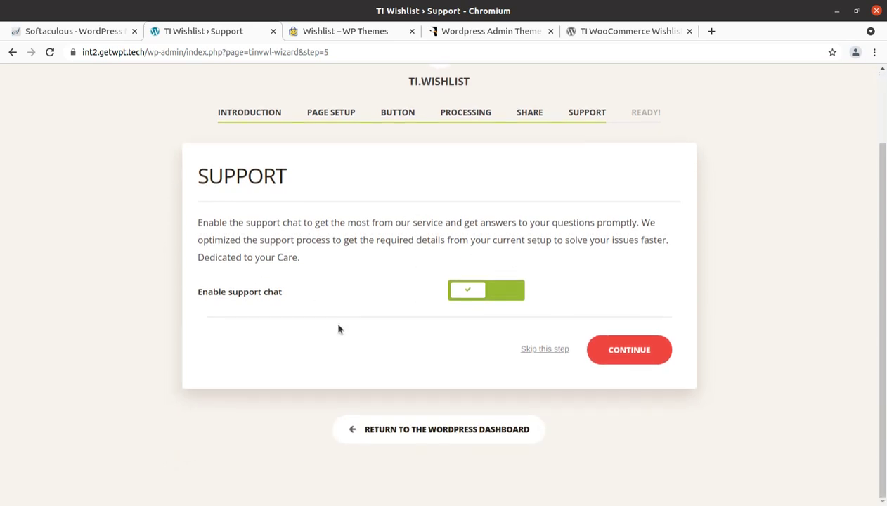
left_click(636, 358)
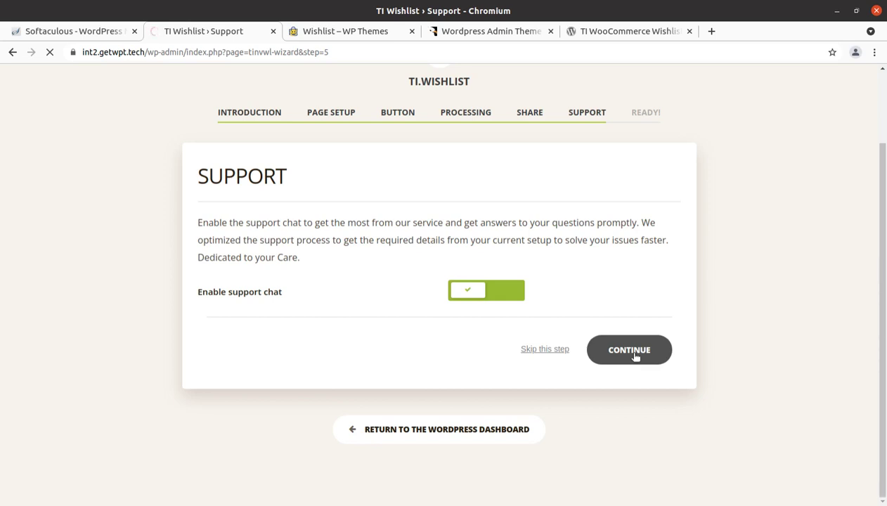
Review the wizard's final page and return to the WordPress dashboard
scroll(635, 357, "down", 3)
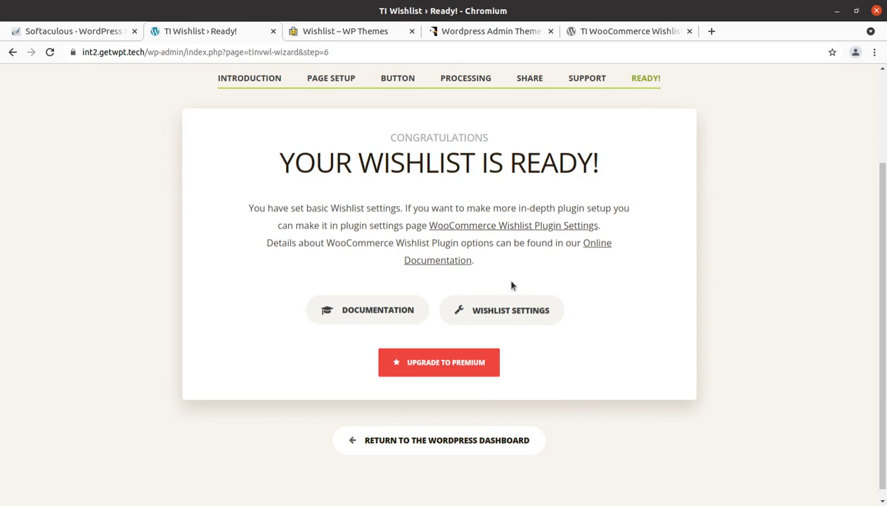
scroll(512, 285, "down", 1)
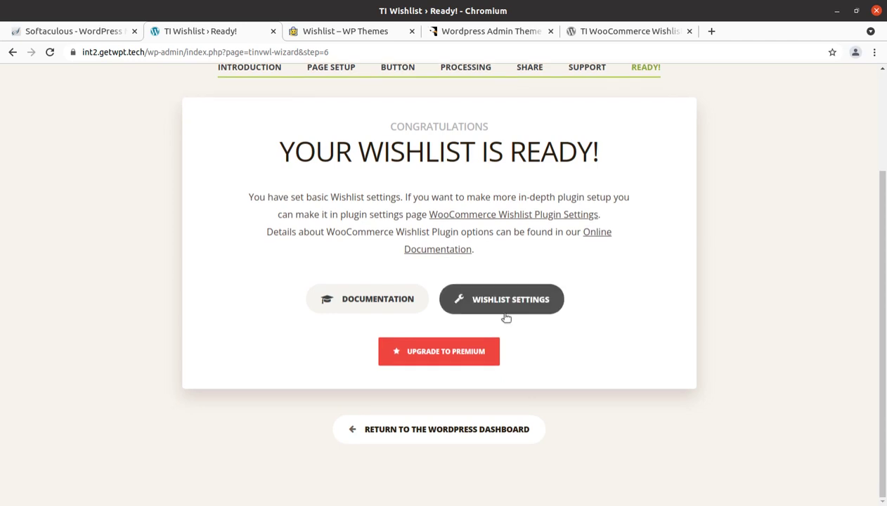
left_click(468, 432)
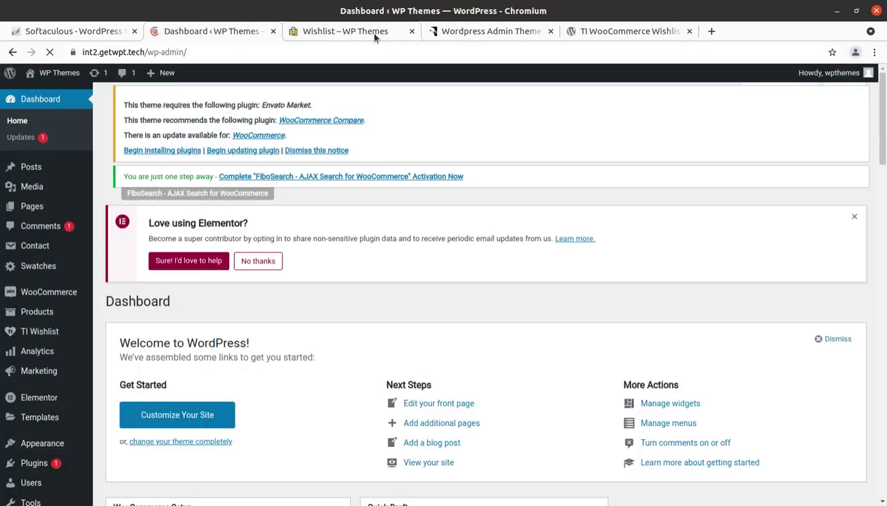
Switch to the storefront, go to its home page and open Field Roast Chao Cheese Creamy Original from Best Sellers
left_click(374, 33)
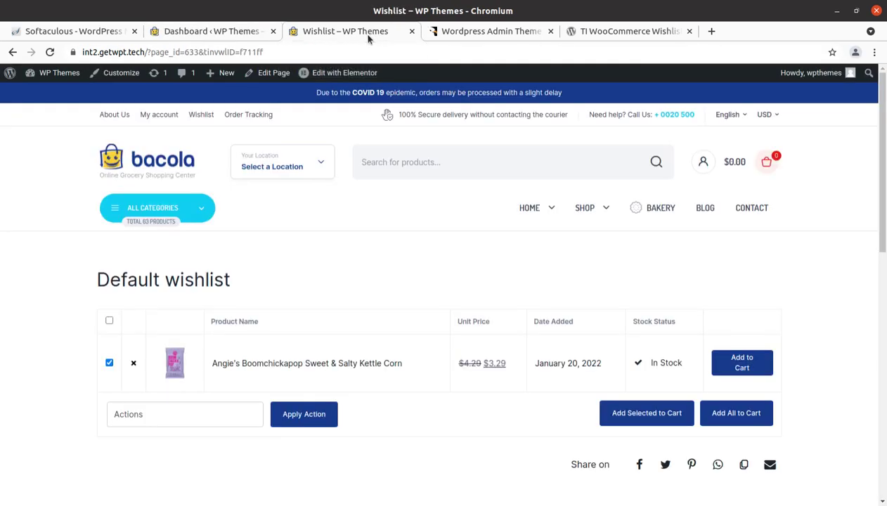
left_click(182, 164)
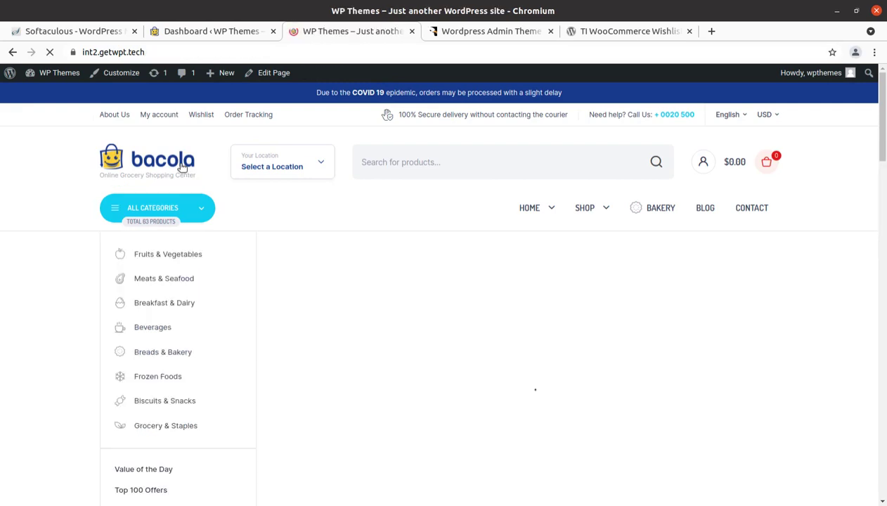
scroll(461, 316, "down", 6)
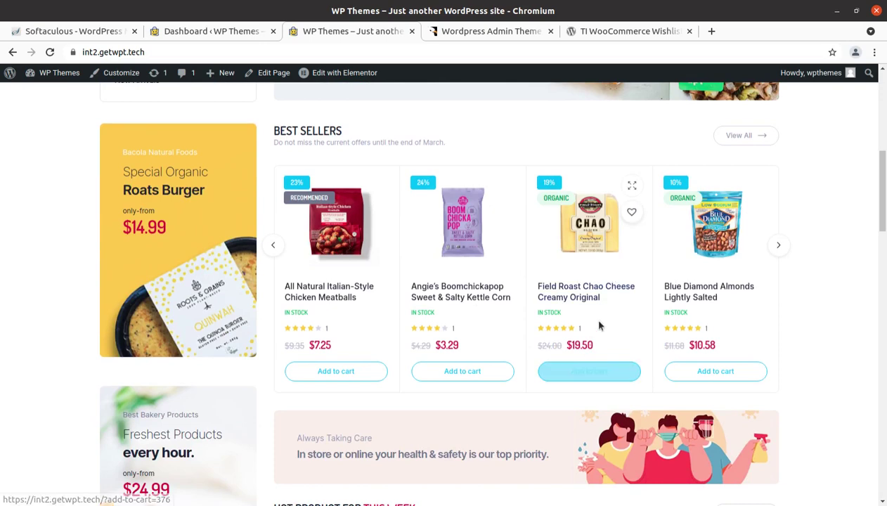
left_click(578, 297)
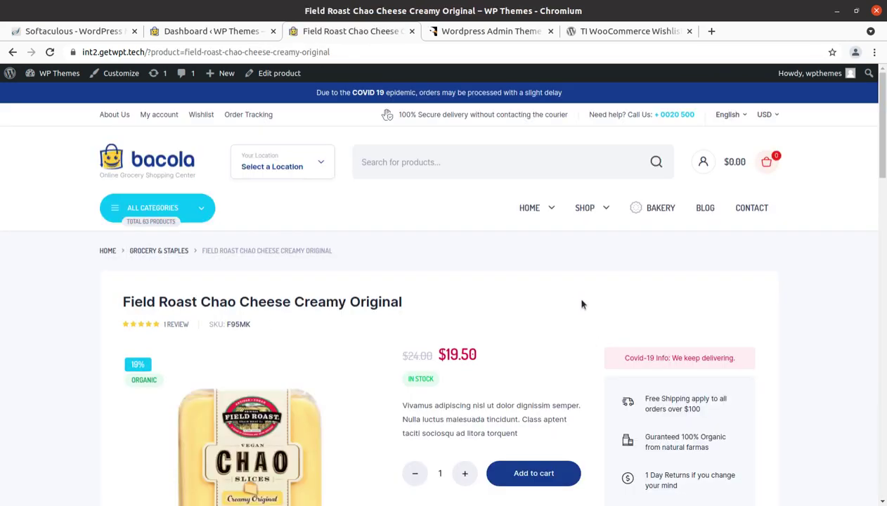
Add the Field Roast Chao Cheese product to the wishlist and view the wishlist
scroll(573, 293, "down", 2)
left_click(416, 397)
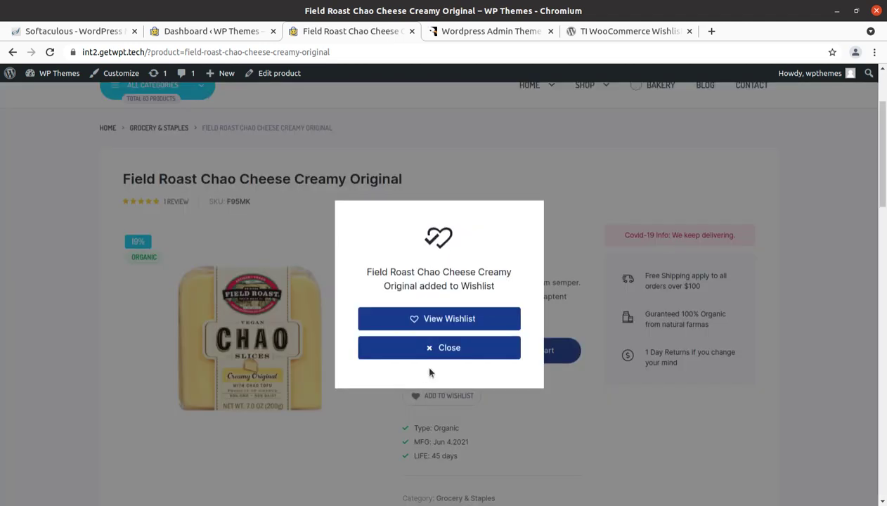
left_click(448, 320)
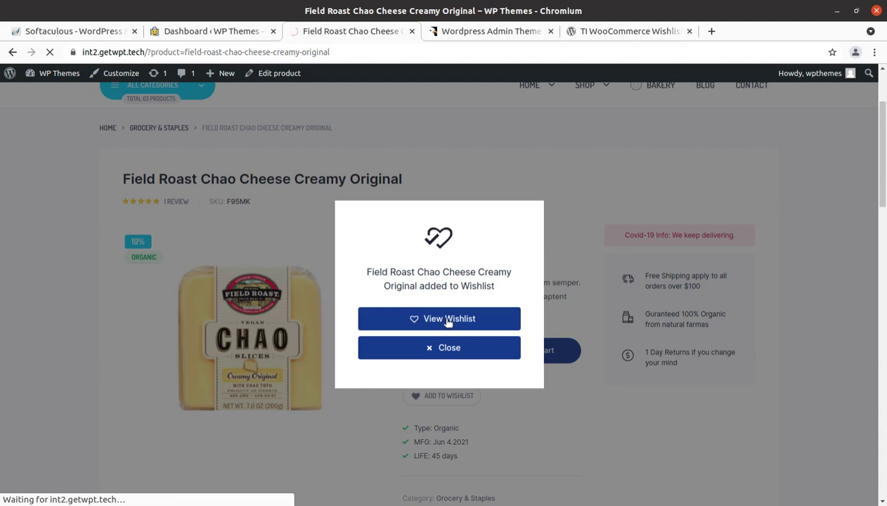
Select both products in the WP Themes Wishlist, add all of them to the cart and view the cart
scroll(674, 249, "down", 2)
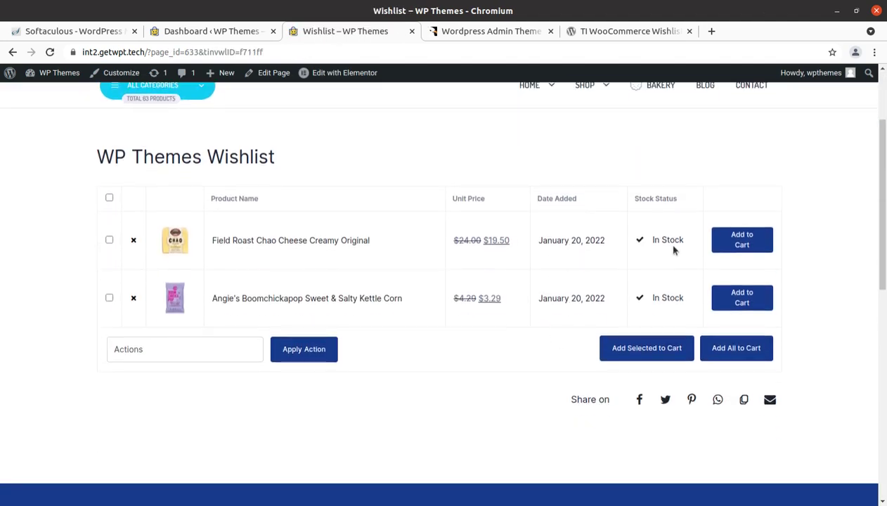
left_click(109, 240)
left_click(109, 298)
left_click(731, 355)
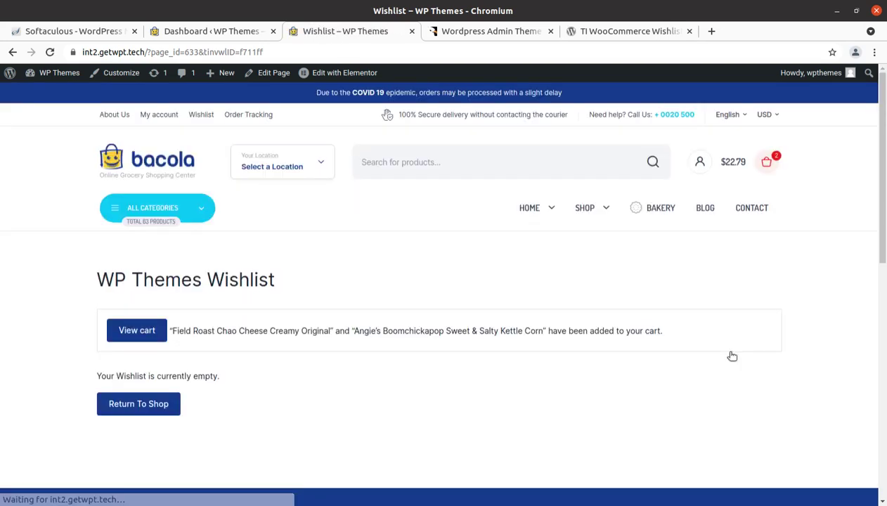
left_click(127, 336)
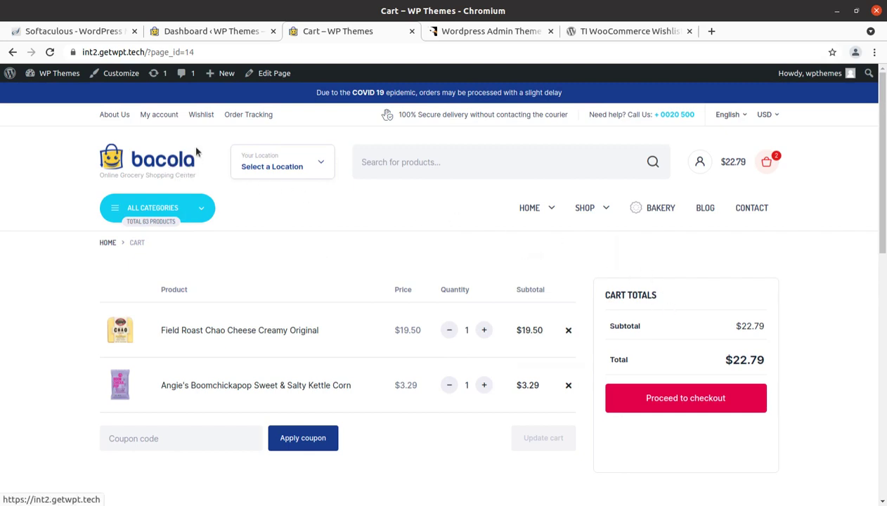
Reopen the wishlist page and remove Angie's Boomchickapop Sweet & Salty Kettle Corn from the header's cart preview
left_click(200, 117)
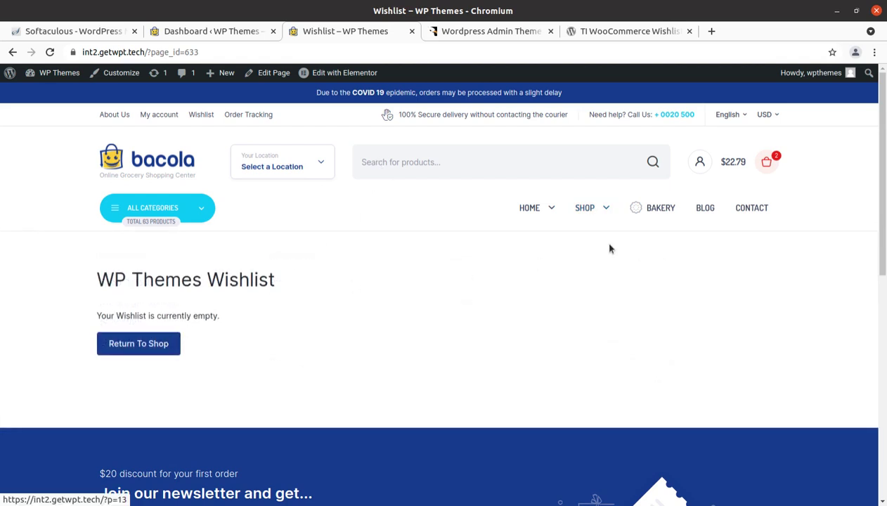
mouse_move(772, 163)
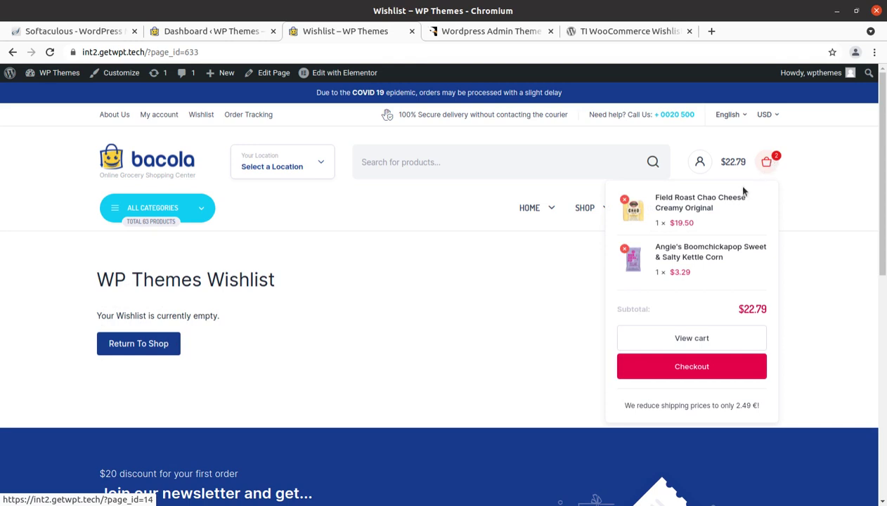
left_click(625, 251)
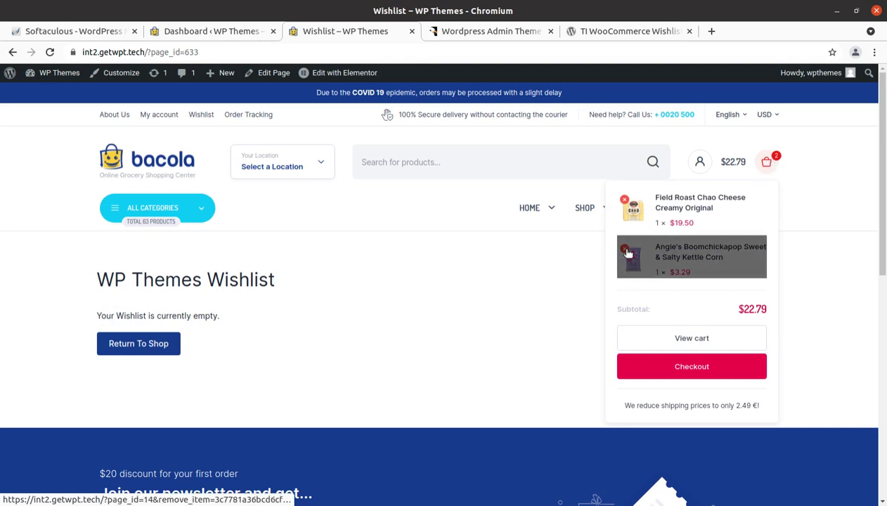
Remove Field Roast Chao Cheese Creamy Original from the header's cart preview and go to the store's home page
left_click(625, 203)
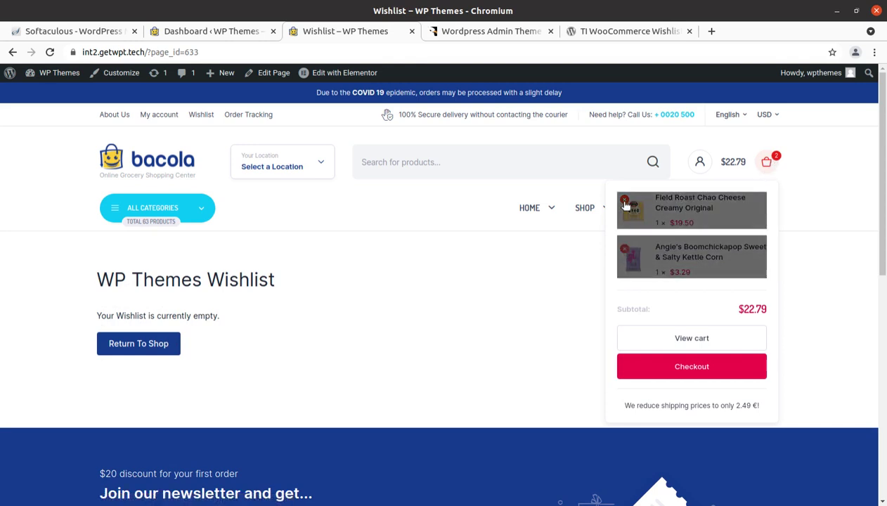
left_click(625, 202)
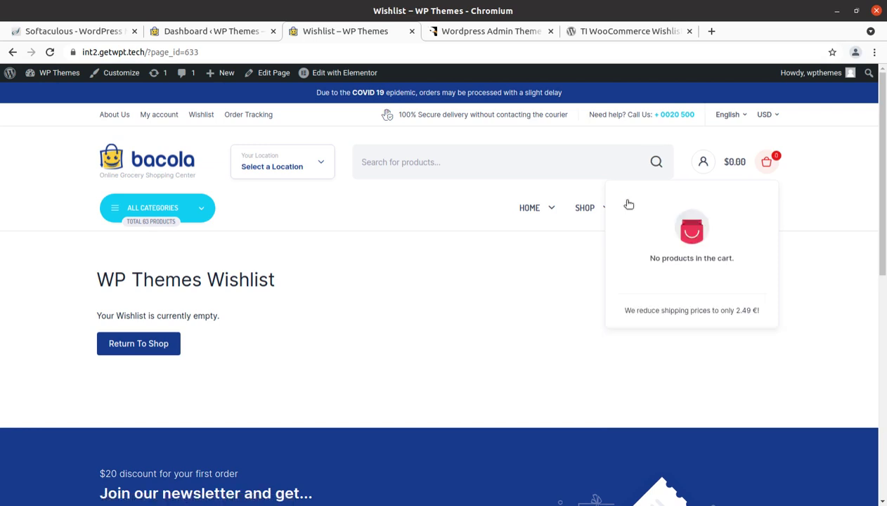
left_click(166, 161)
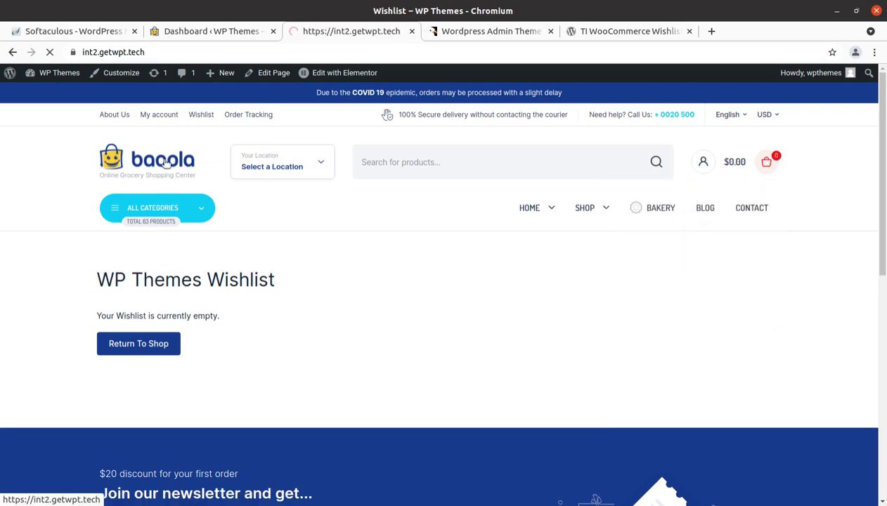
Open Blue Diamond Almonds Lightly Salted and add it to the wishlist, staying on the product page
scroll(777, 368, "down", 3)
scroll(766, 363, "down", 8)
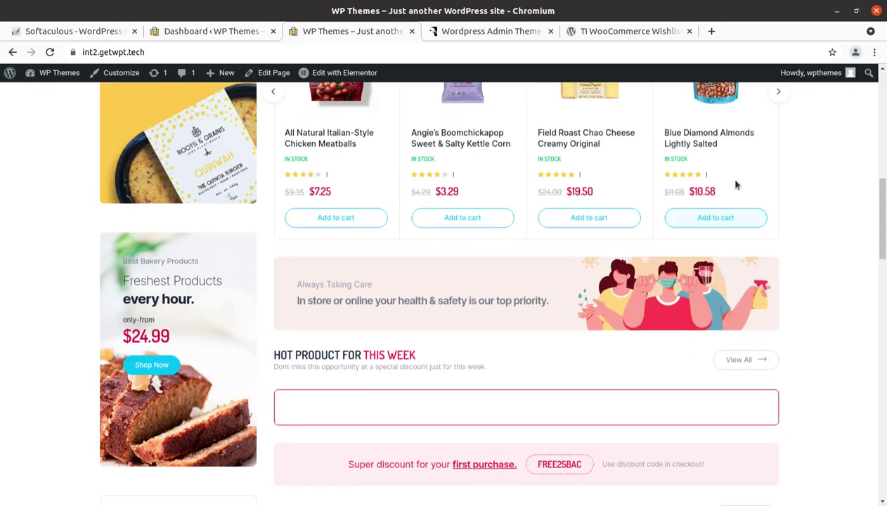
left_click(705, 143)
left_click(705, 248)
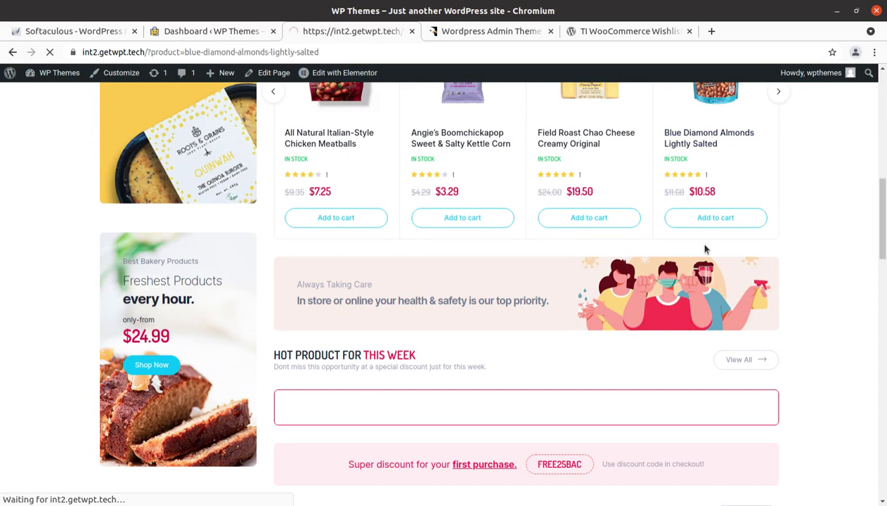
scroll(492, 352, "down", 3)
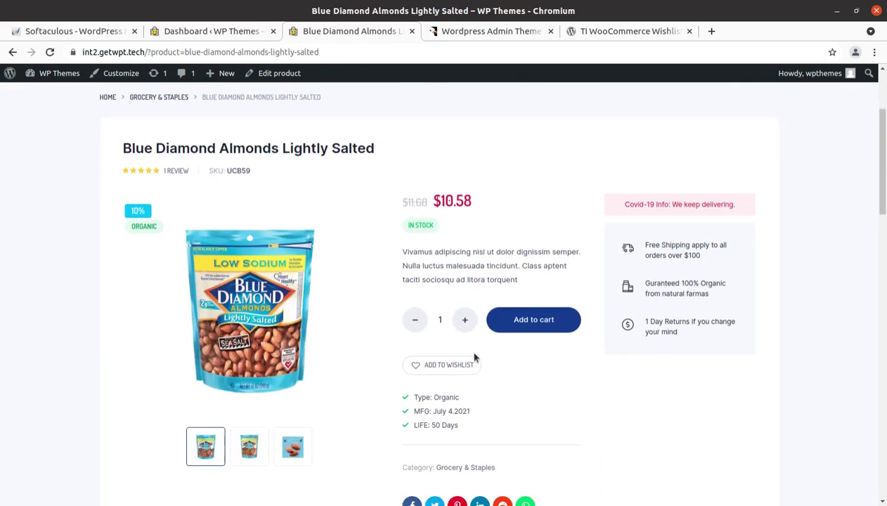
left_click(415, 366)
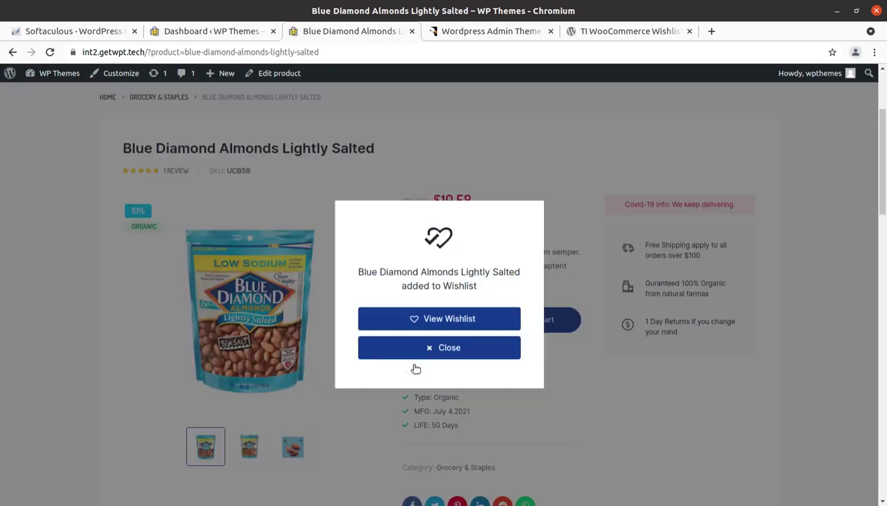
left_click(463, 346)
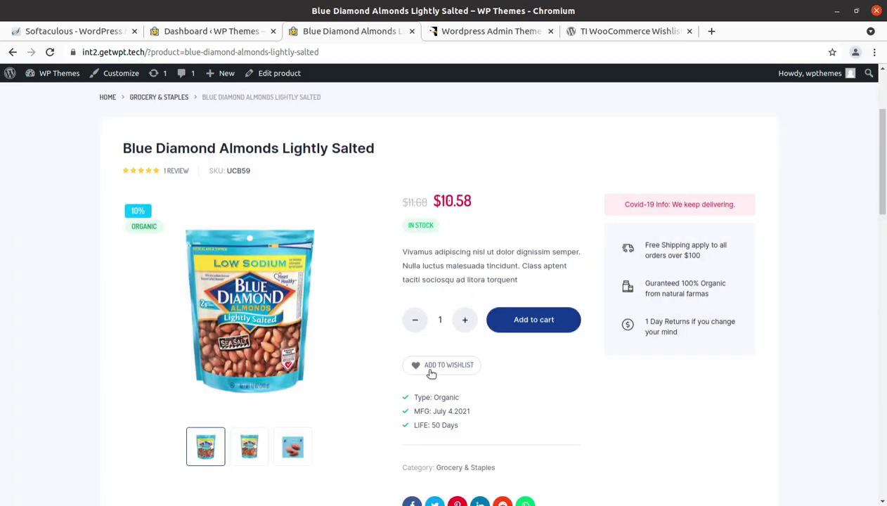
Open the Facebook sharing window for Blue Diamond Almonds Lightly Salted and close it without logging in
scroll(414, 362, "down", 3)
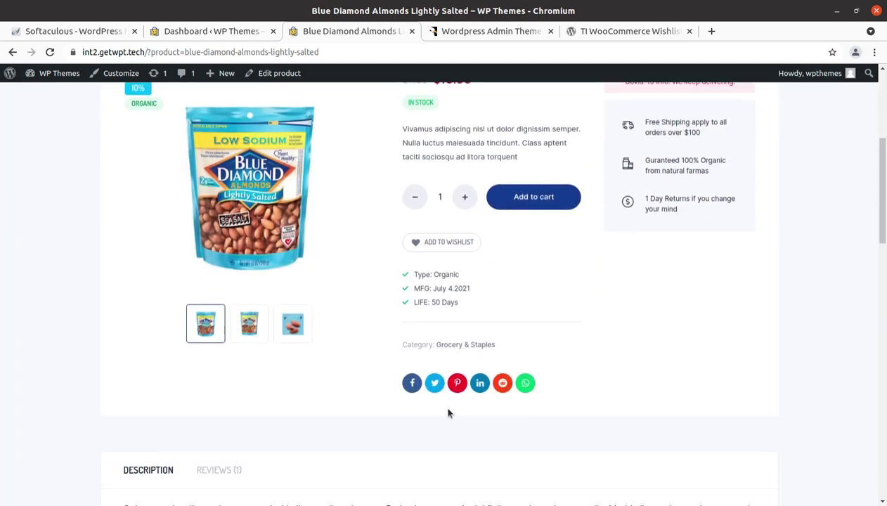
left_click(411, 385)
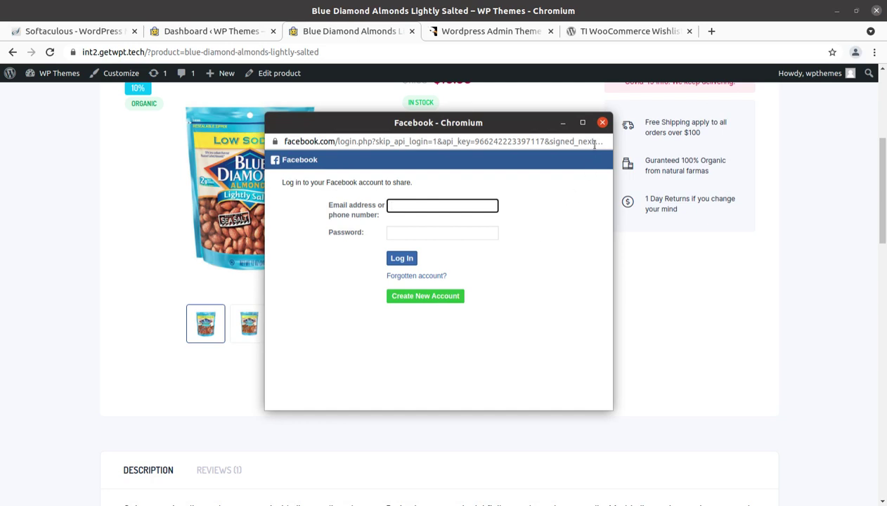
left_click(602, 122)
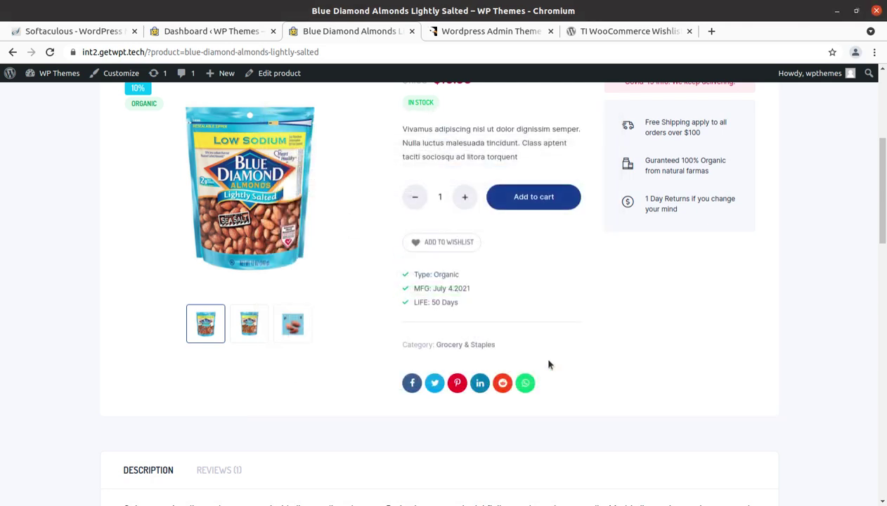
Open Original Buttery Spread from the Related Products of Blue Diamond Almonds Lightly Salted
scroll(541, 359, "down", 2)
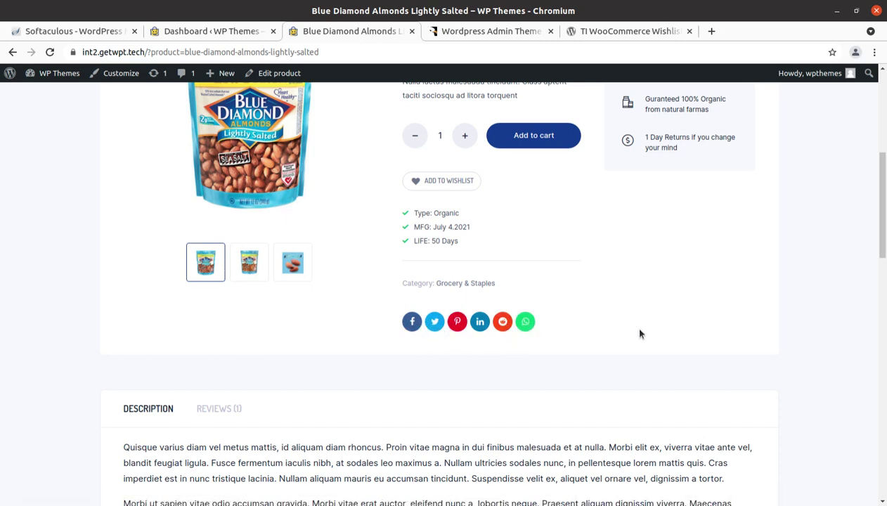
scroll(640, 334, "down", 4)
scroll(640, 333, "down", 2)
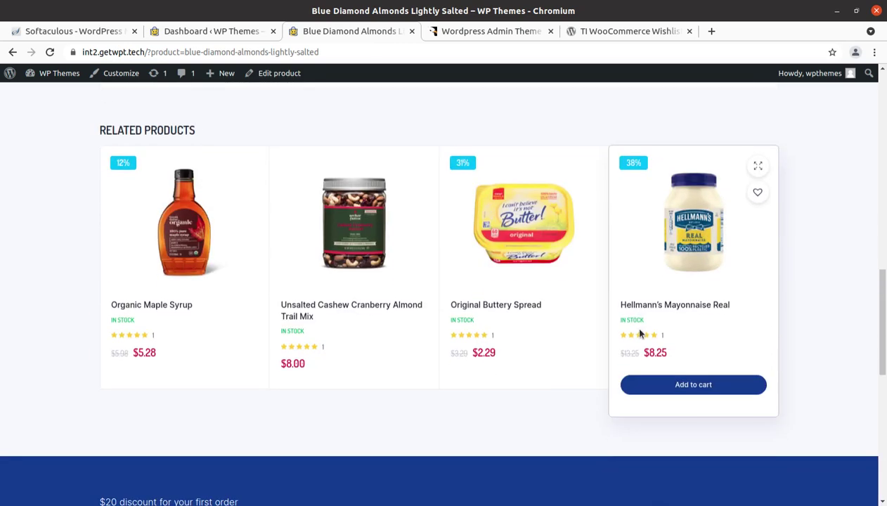
left_click(497, 252)
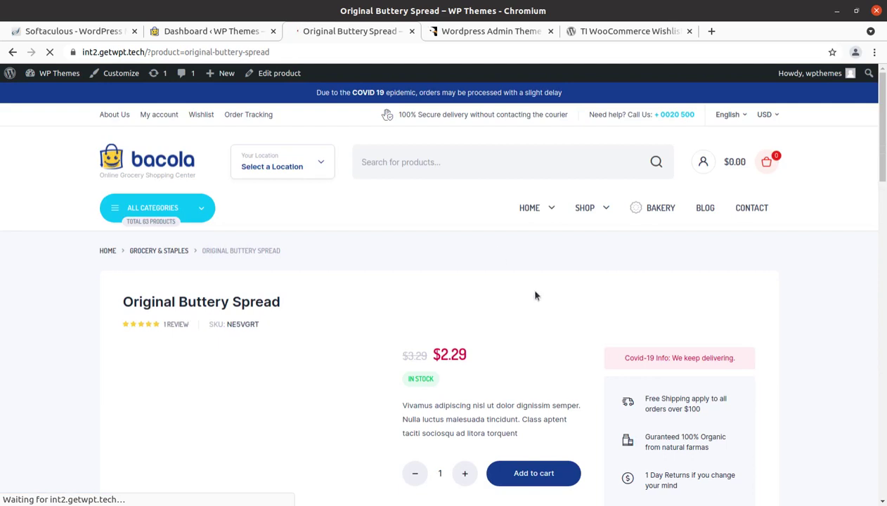
Add Original Buttery Spread to the wishlist and view the wishlist
scroll(489, 370, "down", 2)
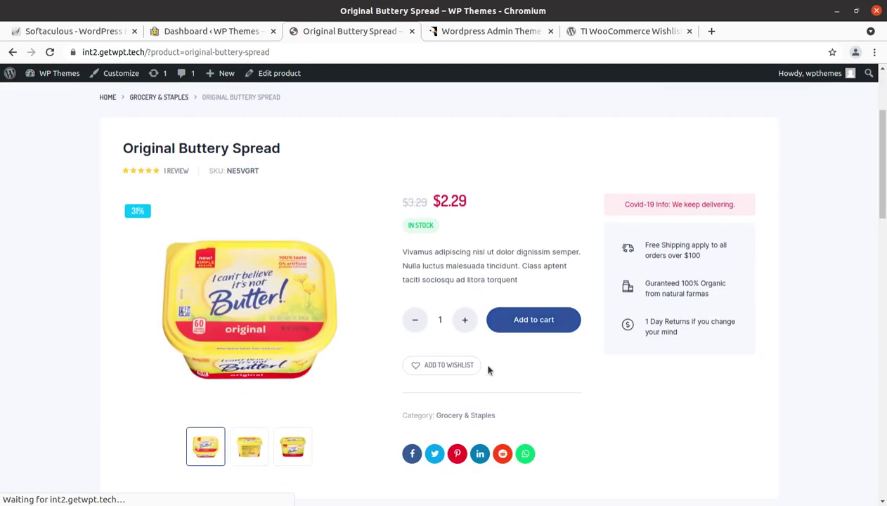
left_click(415, 367)
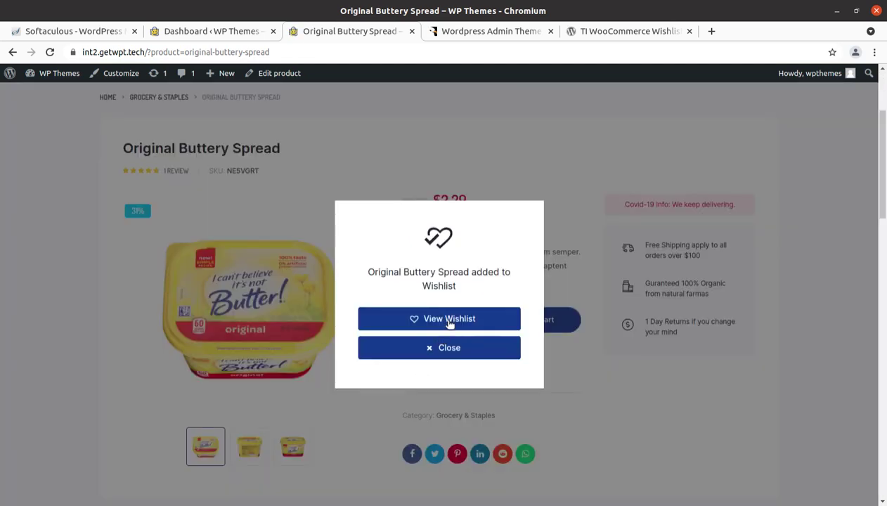
left_click(450, 320)
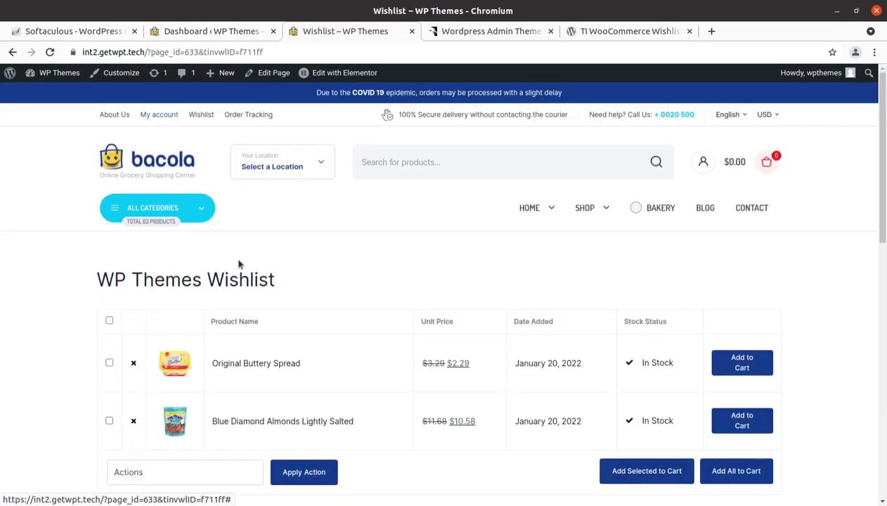
Highlight the WP Themes Wishlist heading above the product table to point out the wishlist's name
scroll(346, 234, "down", 2)
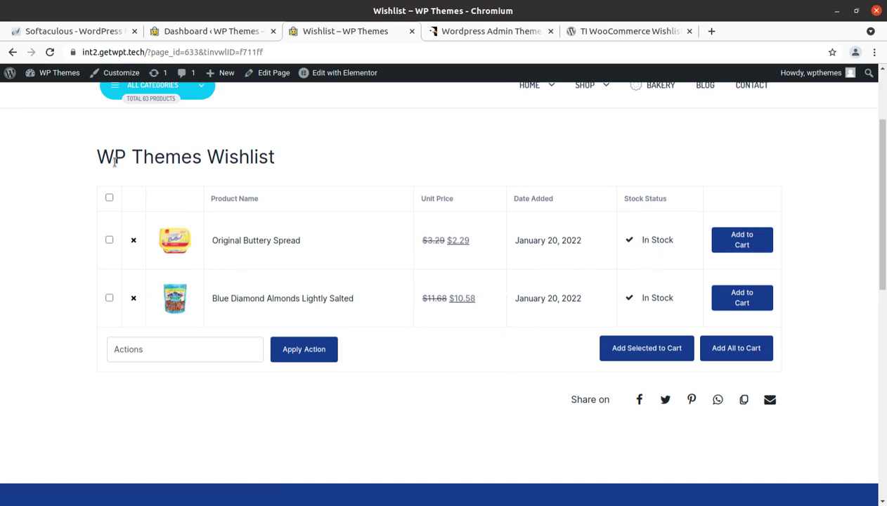
left_click_drag(98, 161, 198, 160)
left_click_drag(295, 160, 95, 158)
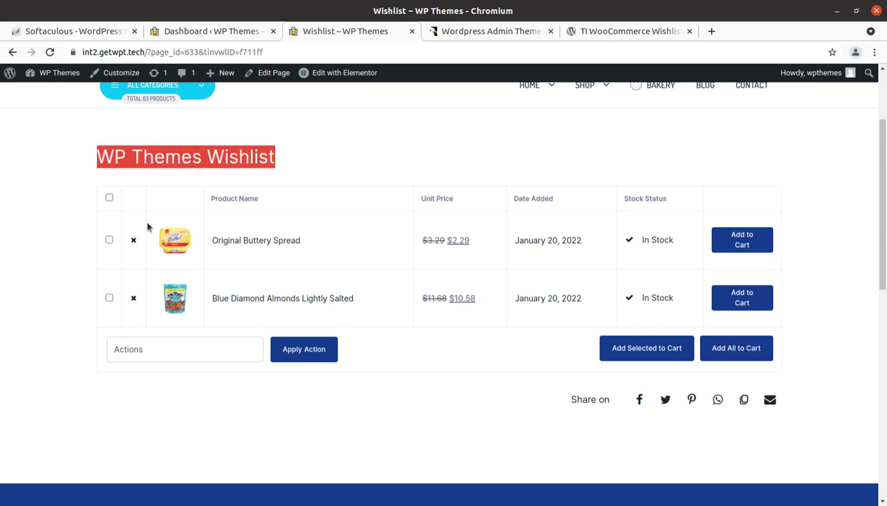
Reopen the storefront's Wishlist page and look it over from the product table down to the footer
scroll(162, 243, "up", 2)
left_click(200, 120)
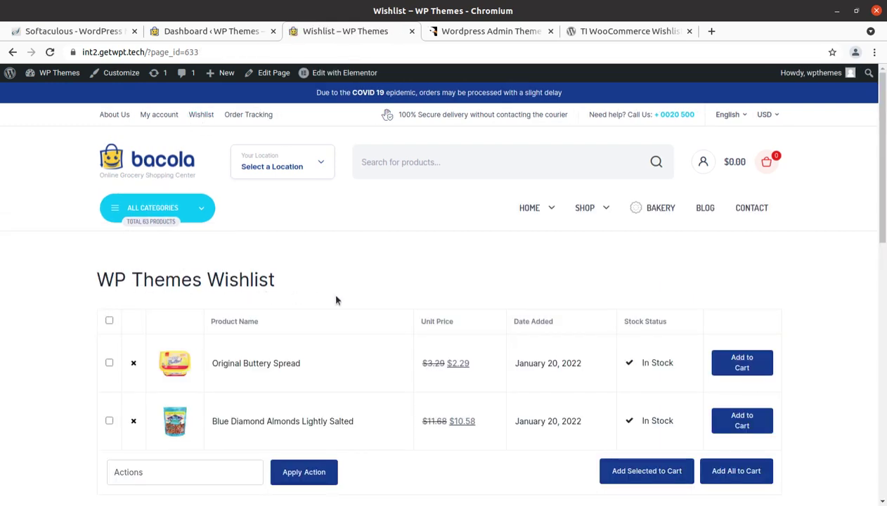
scroll(336, 300, "down", 6)
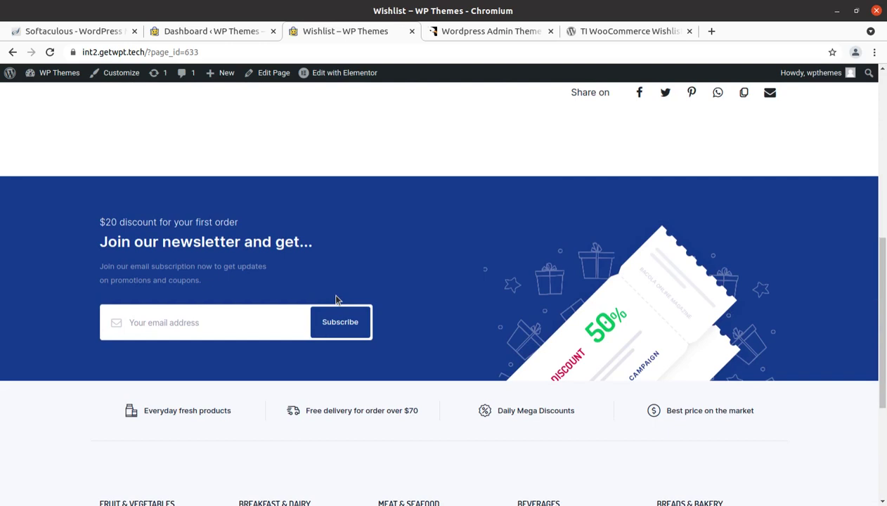
scroll(336, 300, "down", 3)
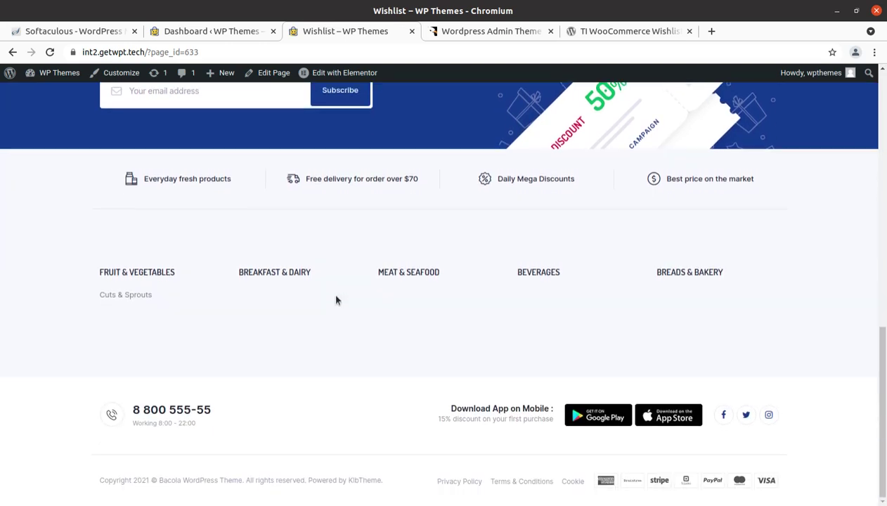
scroll(372, 414, "up", 8)
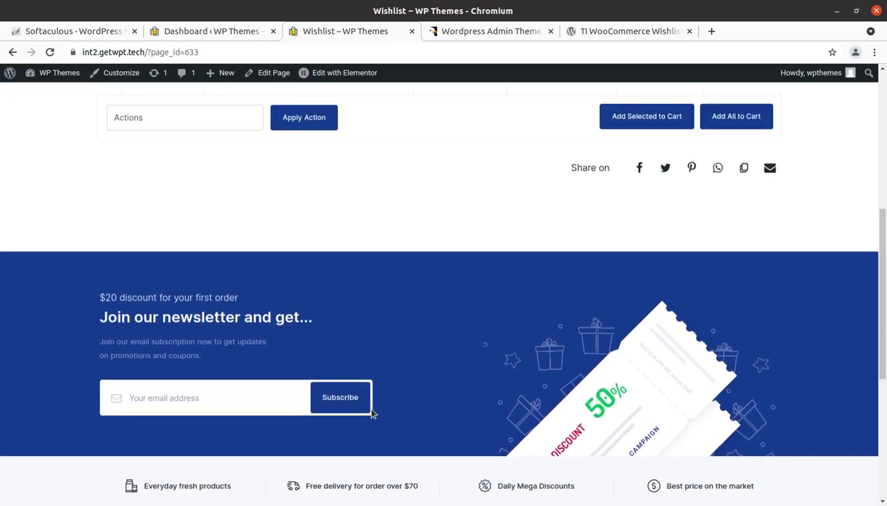
scroll(373, 414, "up", 2)
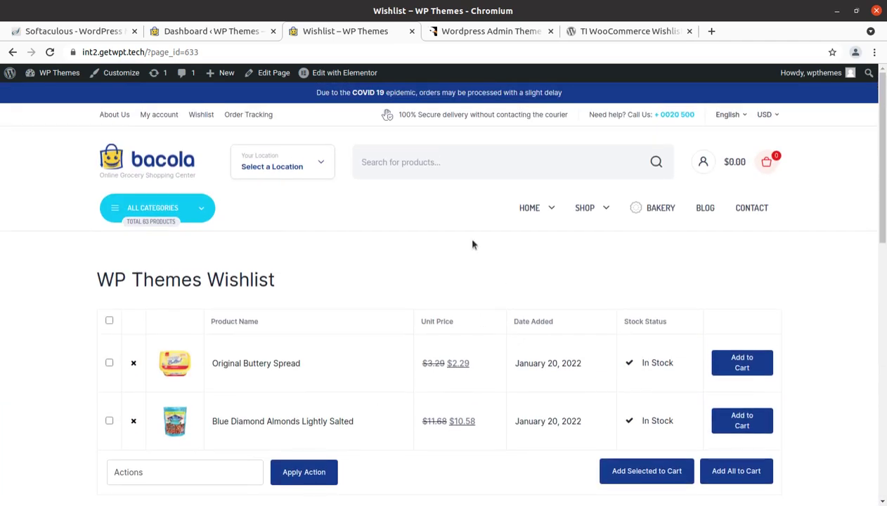
Switch to the WordPress dashboard and open the General Settings of TI Wishlist
left_click(230, 32)
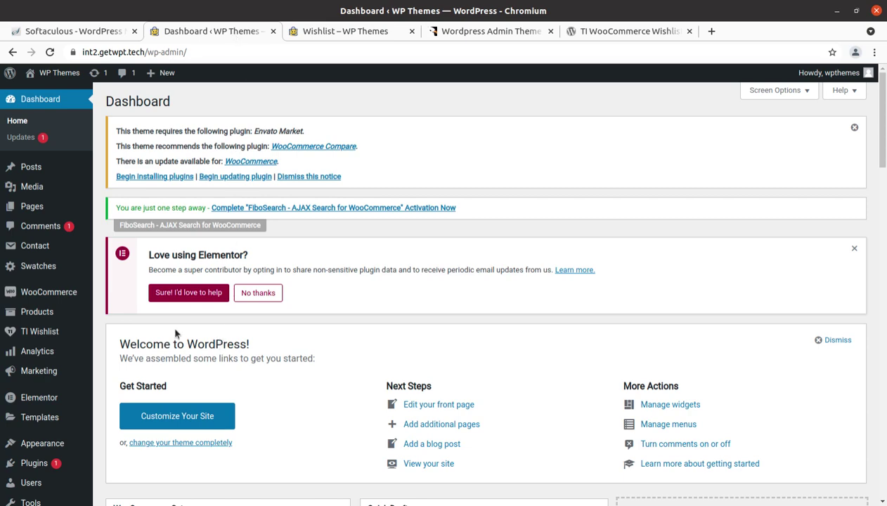
scroll(253, 291, "down", 3)
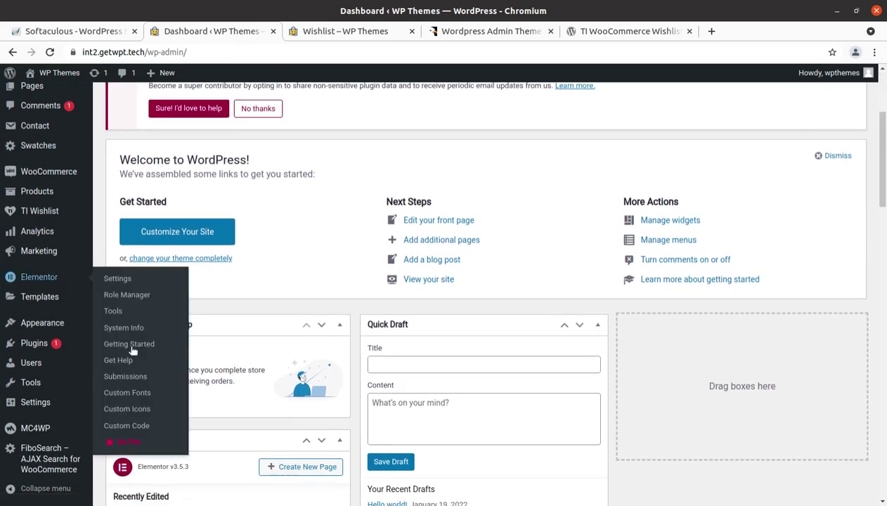
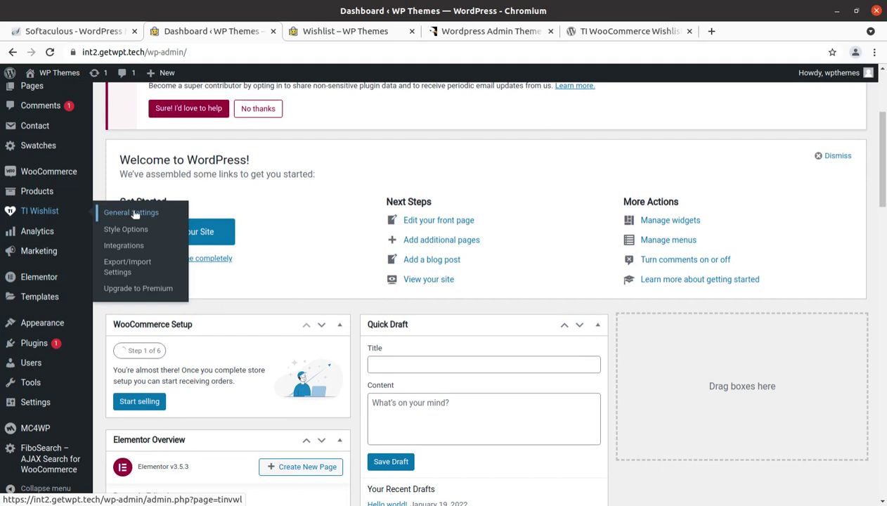
left_click(136, 214)
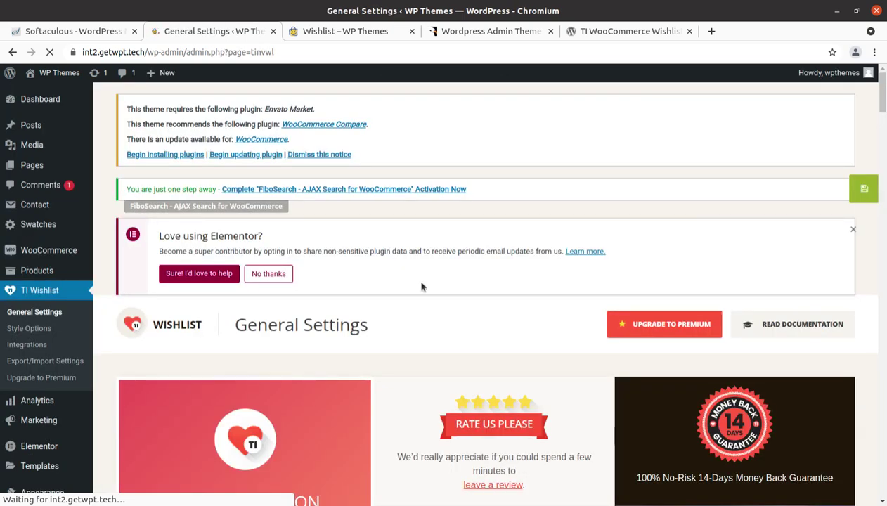
Review the wishlist name, page, login, cart removal, redirect and popup notice options in the TI Wishlist General Settings
scroll(307, 293, "down", 2)
scroll(372, 280, "down", 6)
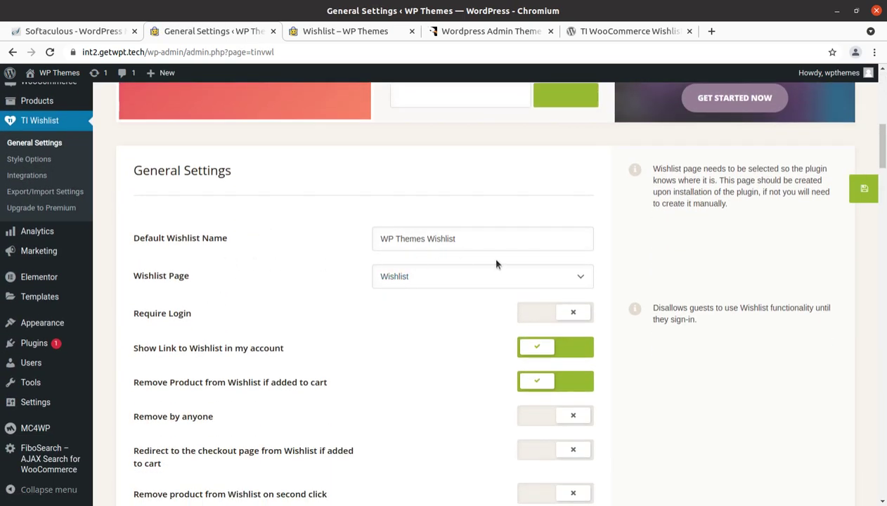
scroll(346, 255, "down", 1)
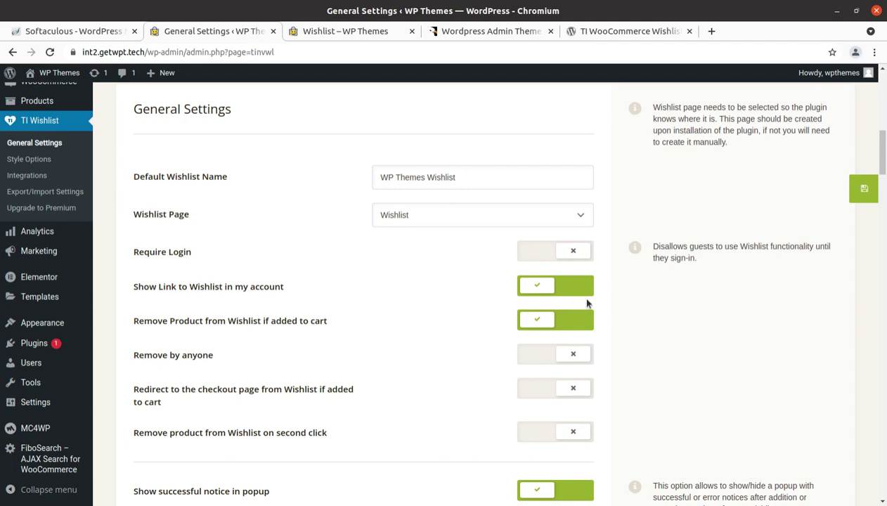
scroll(267, 342, "down", 3)
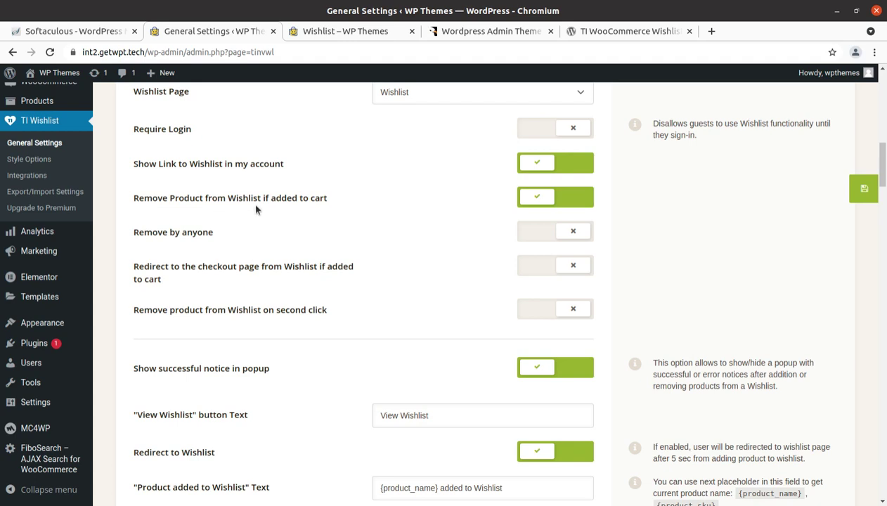
scroll(330, 229, "down", 1)
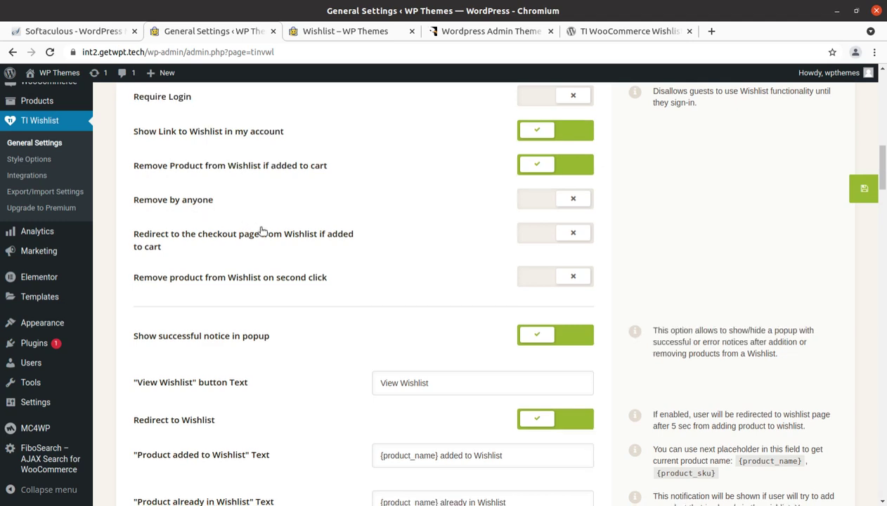
scroll(253, 236, "down", 3)
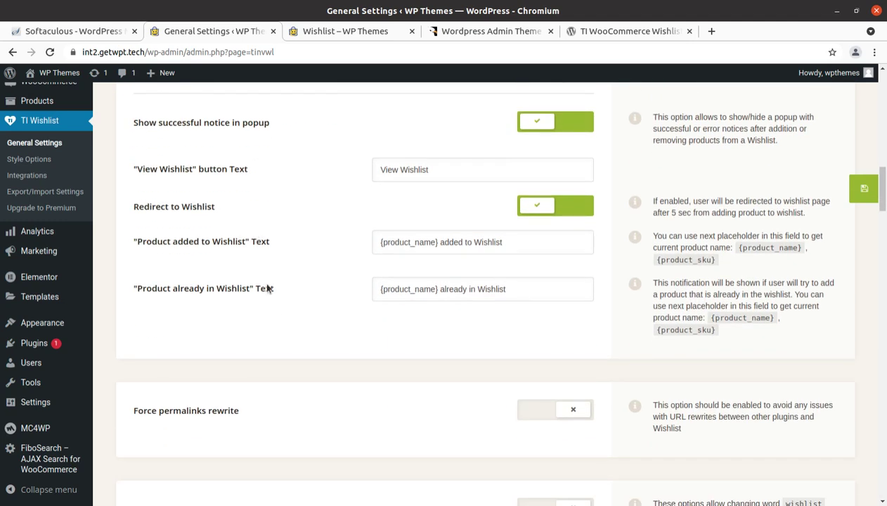
scroll(268, 318, "up", 2)
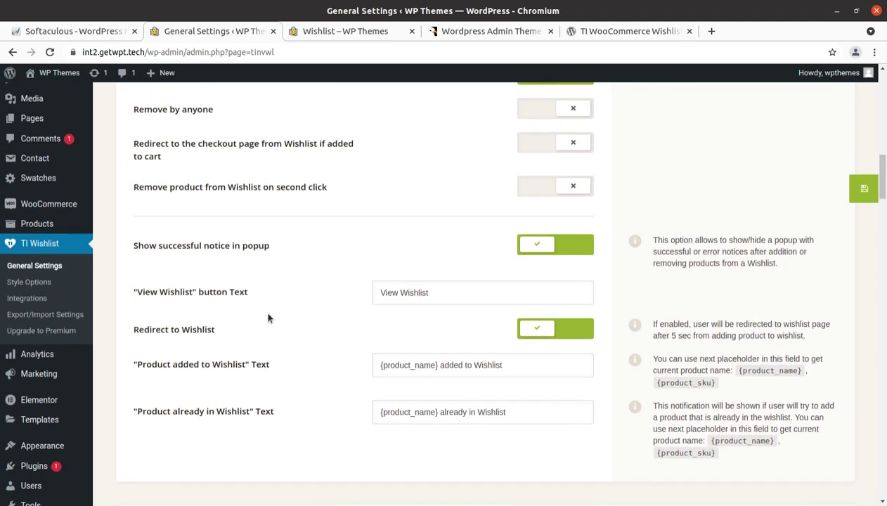
scroll(302, 325, "up", 3)
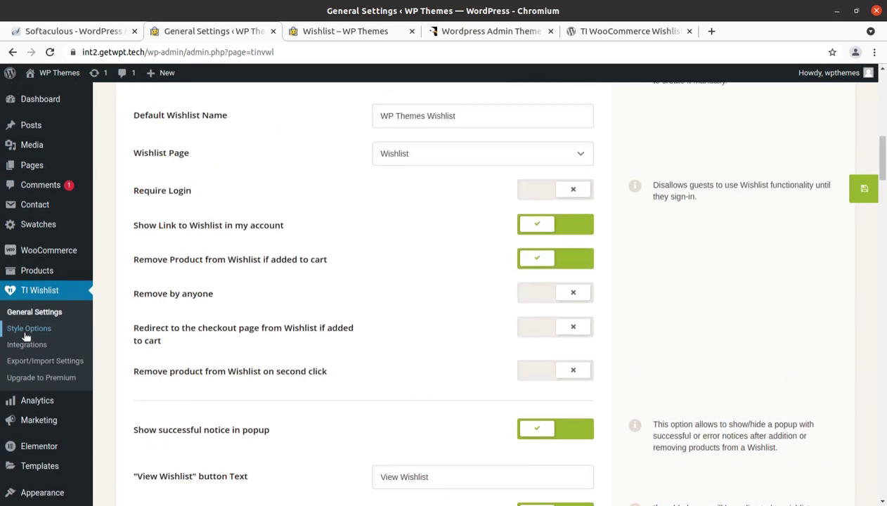
Open the TI Wishlist Style Options and turn off Use Theme style to review the text and product title link options
left_click(28, 331)
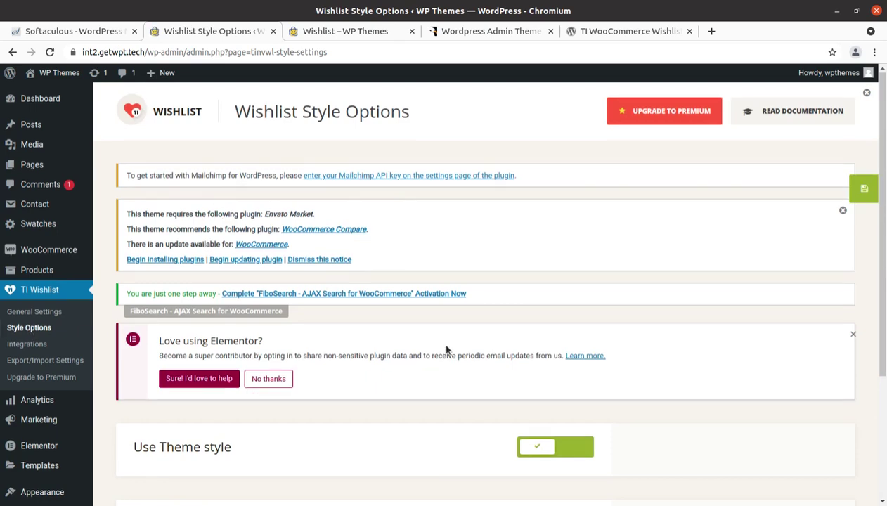
scroll(395, 359, "down", 2)
scroll(383, 359, "down", 2)
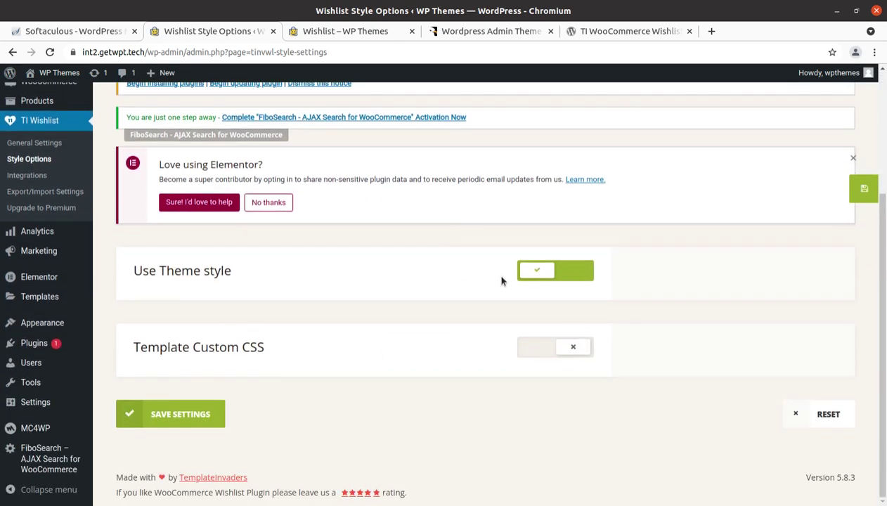
left_click(583, 279)
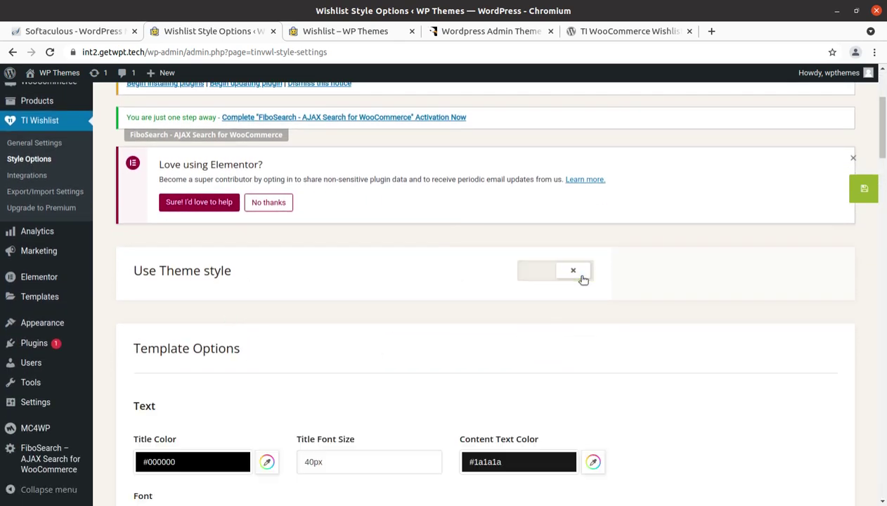
scroll(248, 323, "down", 5)
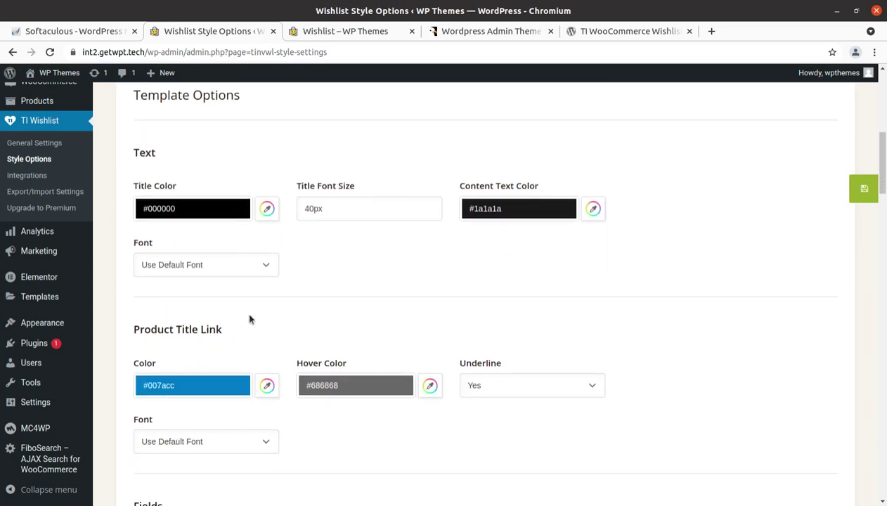
scroll(250, 320, "down", 1)
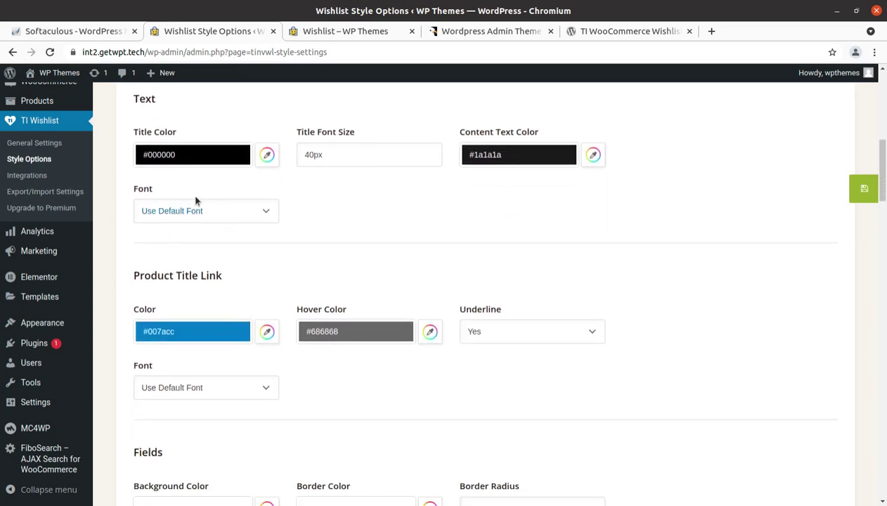
scroll(208, 239, "up", 5)
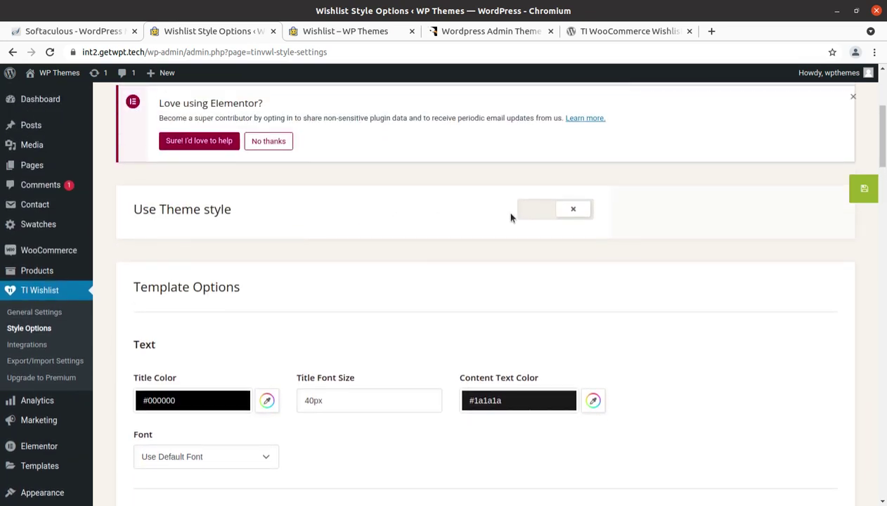
Turn Use Theme style back on and save the wishlist style settings
left_click(521, 214)
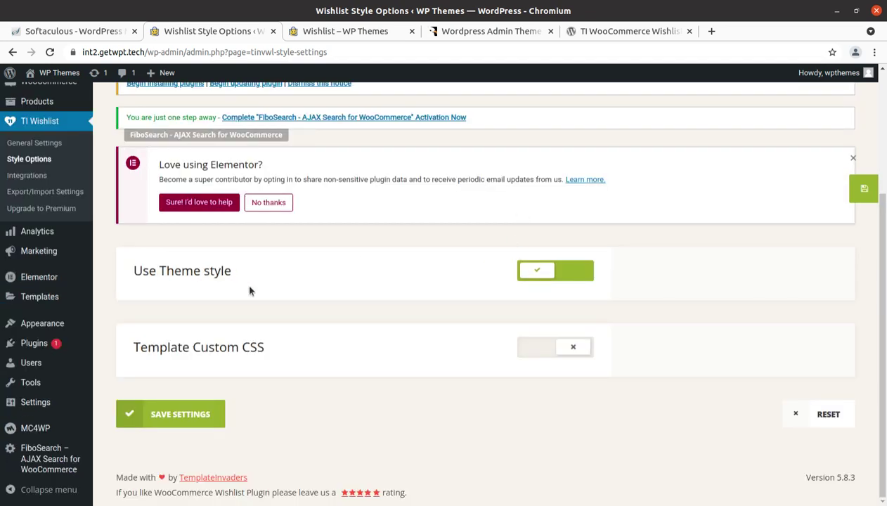
left_click(186, 414)
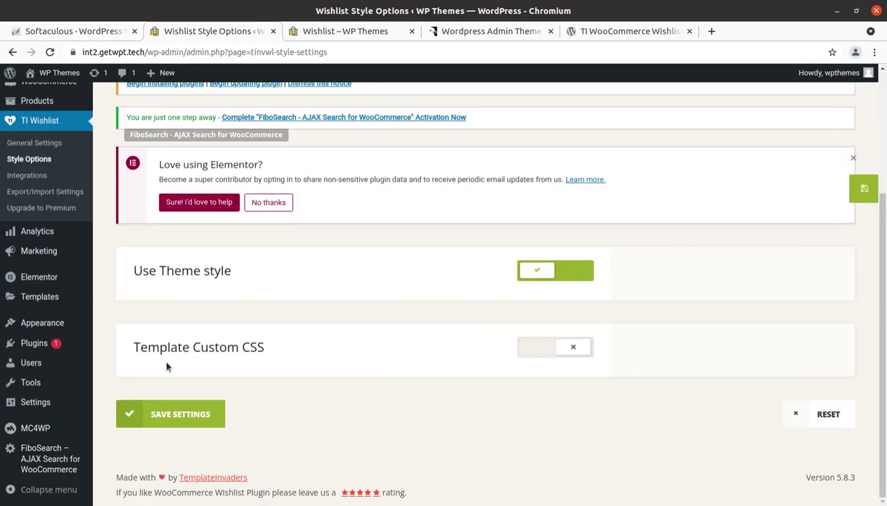
Enable Template Custom CSS to look at its code box, and disable the option again
left_click(524, 347)
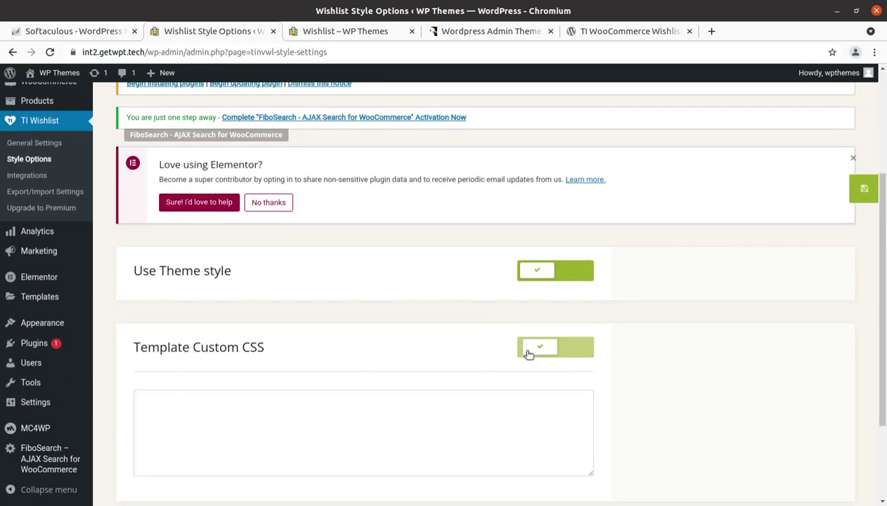
scroll(528, 355, "down", 2)
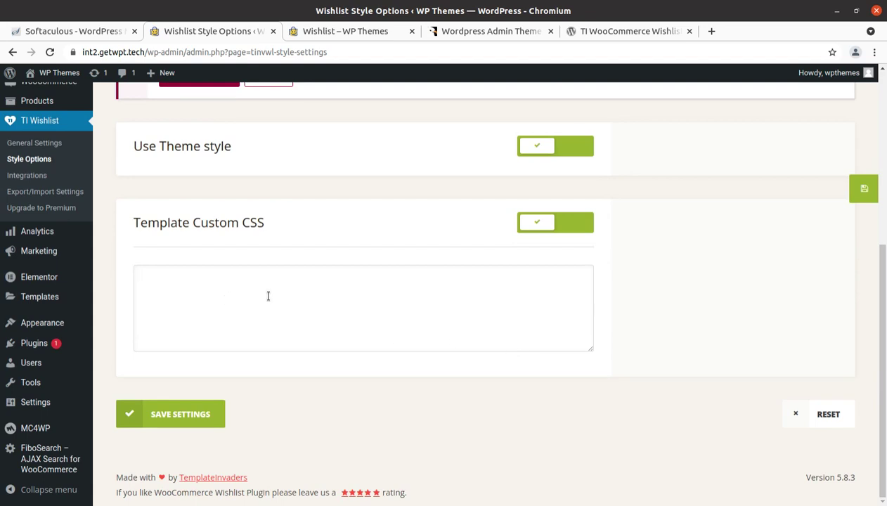
left_click(573, 227)
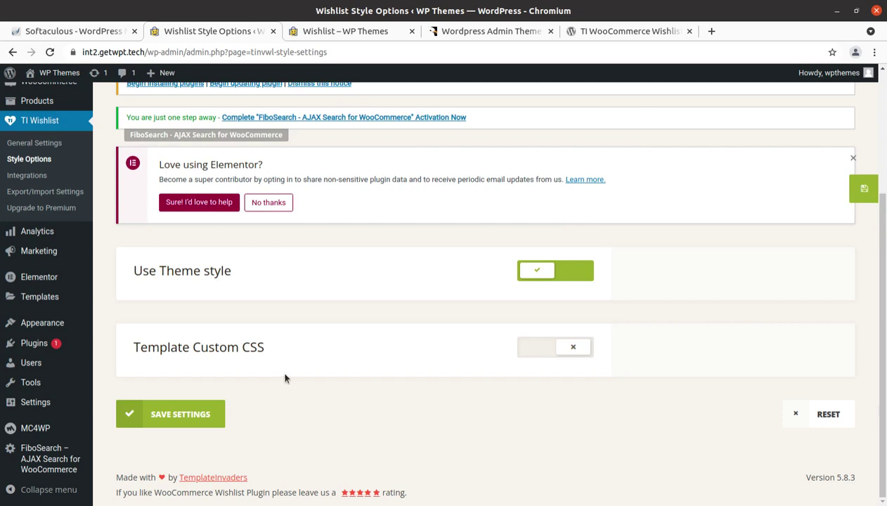
Open the TI Wishlist Integrations page and review the available third-party plugin and theme integrations
left_click(35, 180)
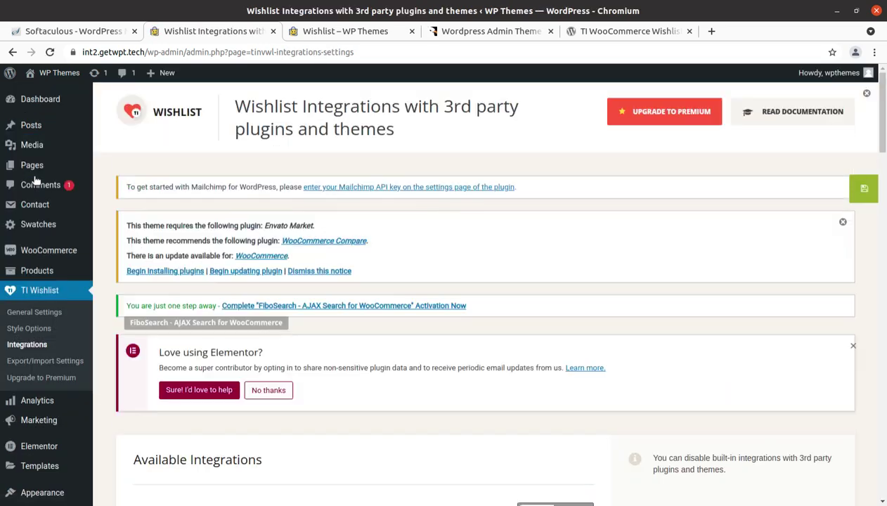
scroll(424, 303, "down", 2)
scroll(424, 303, "down", 5)
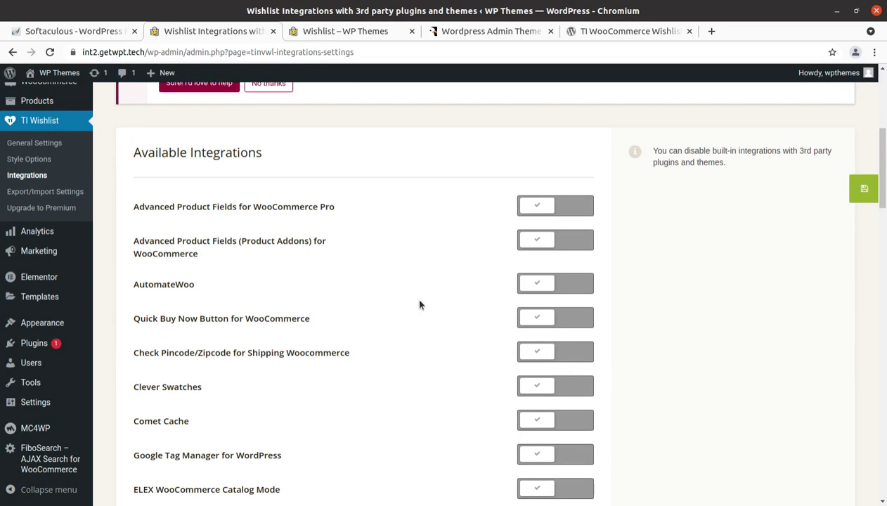
scroll(419, 305, "down", 4)
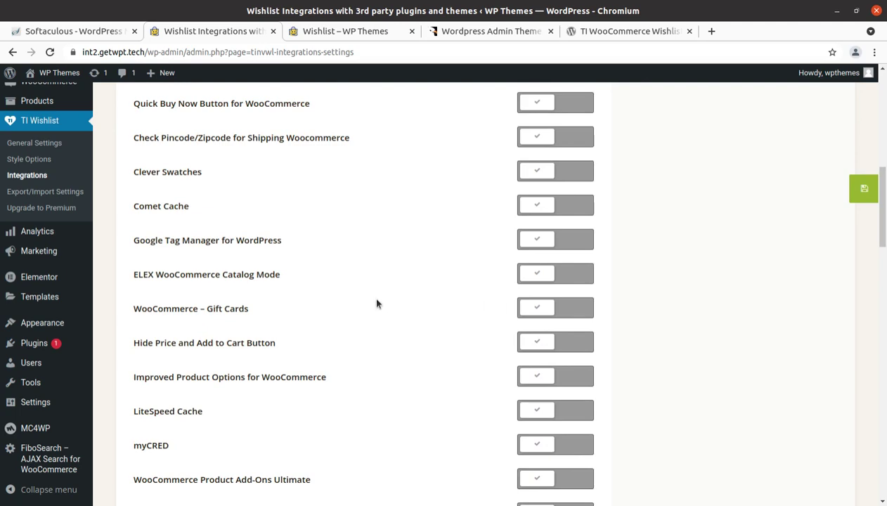
scroll(258, 311, "down", 2)
scroll(258, 311, "down", 6)
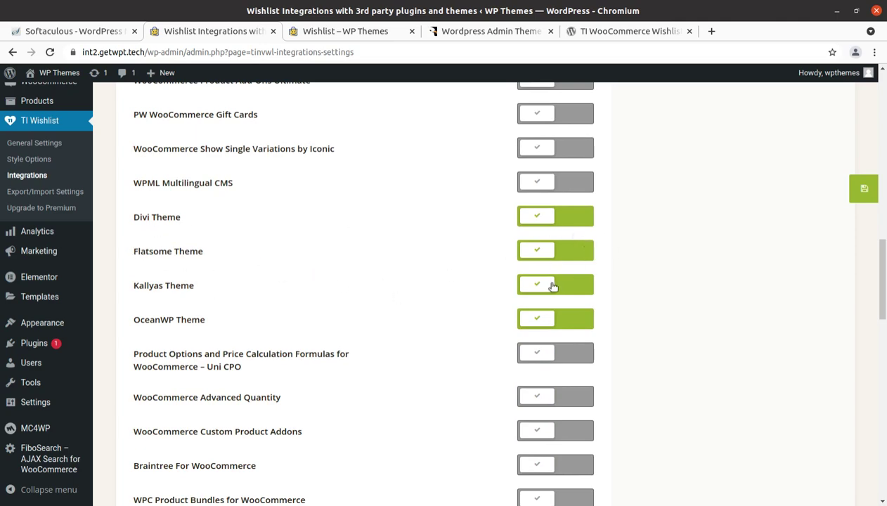
scroll(373, 283, "down", 2)
scroll(284, 262, "up", 3)
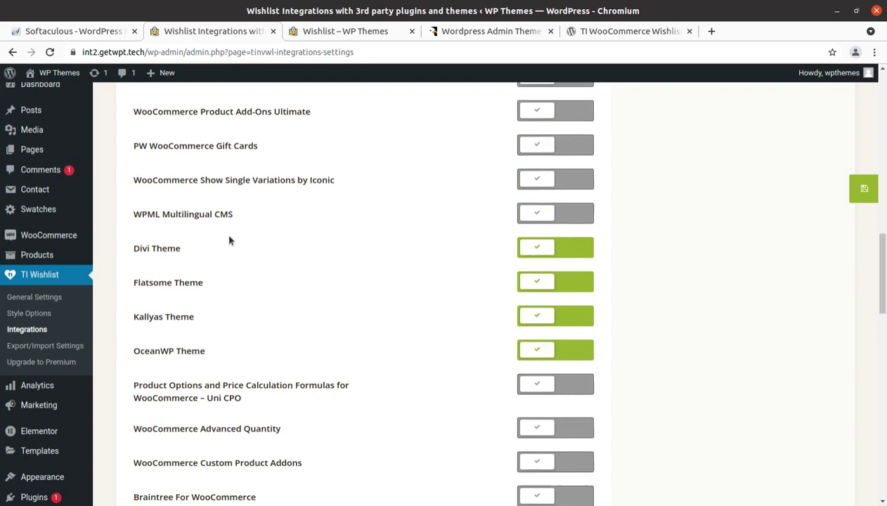
scroll(228, 236, "up", 3)
scroll(231, 239, "up", 2)
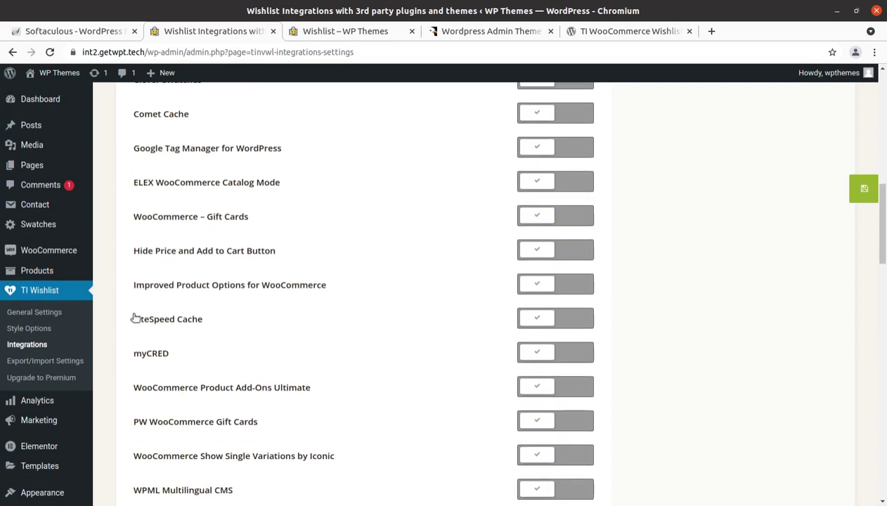
Highlight the LiteSpeed Cache integration and try to switch it off
left_click_drag(249, 322, 133, 317)
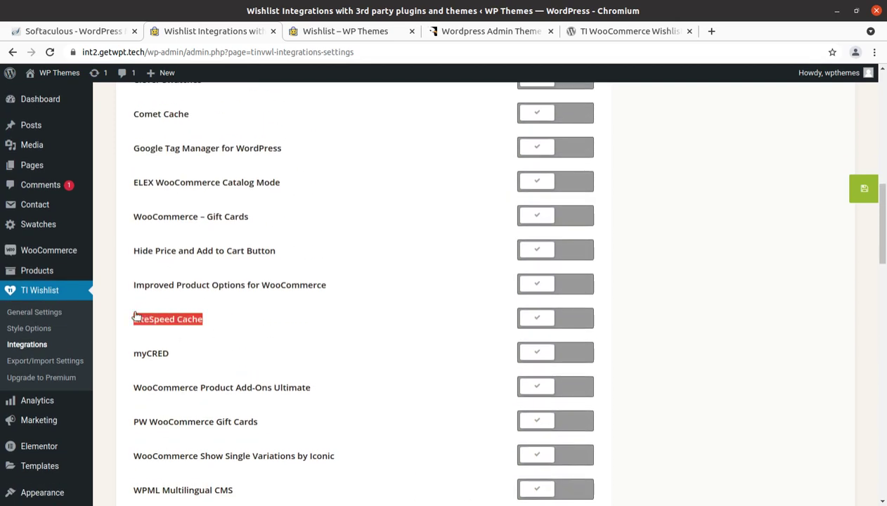
left_click(574, 318)
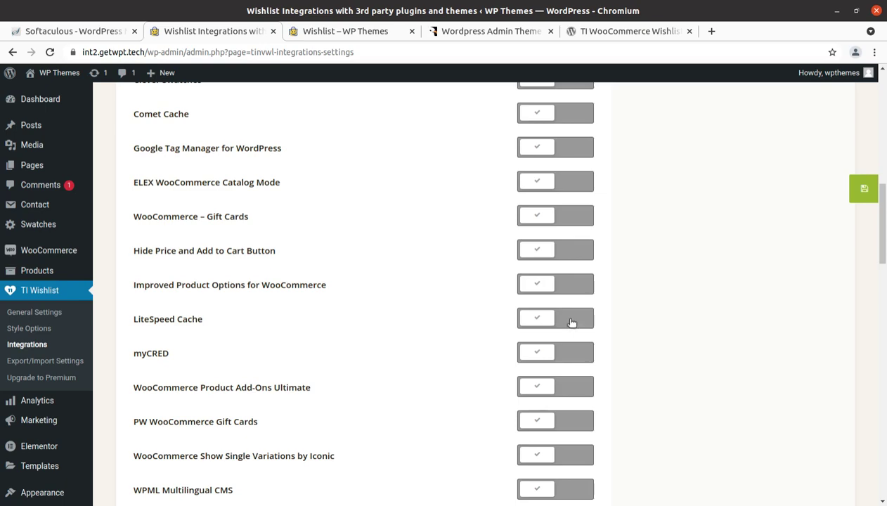
Look through the remaining integrations to the end of the list and save the integration settings
scroll(535, 324, "down", 5)
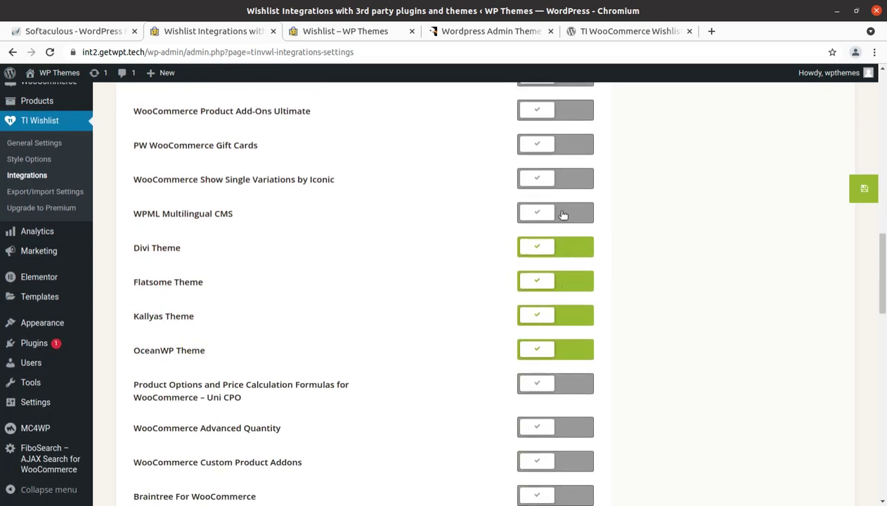
scroll(323, 297, "down", 8)
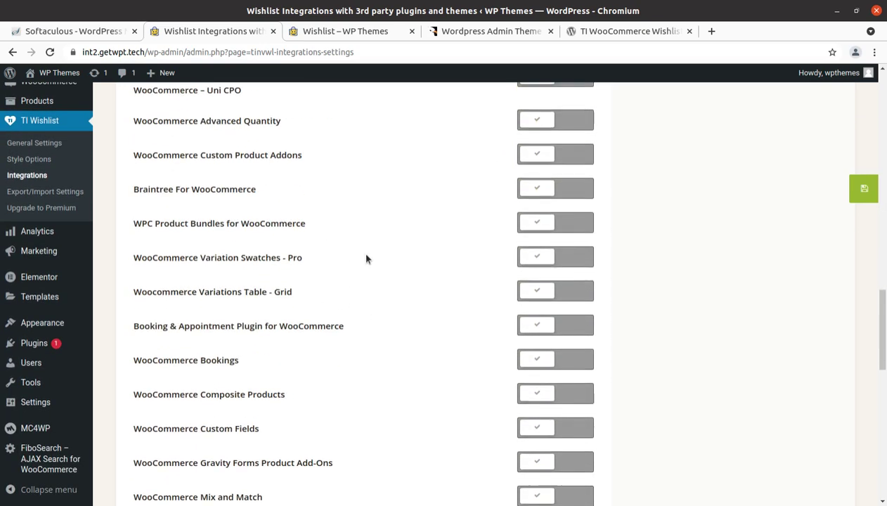
scroll(365, 259, "down", 10)
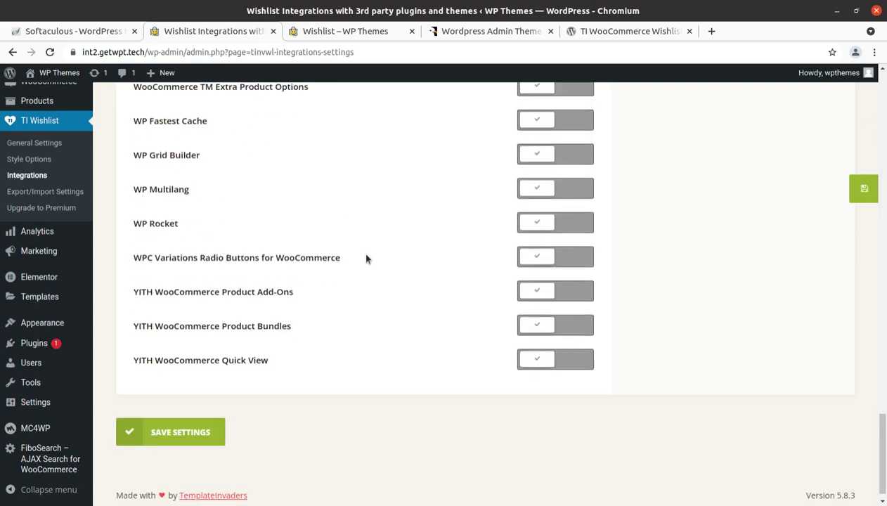
scroll(586, 350, "up", 3)
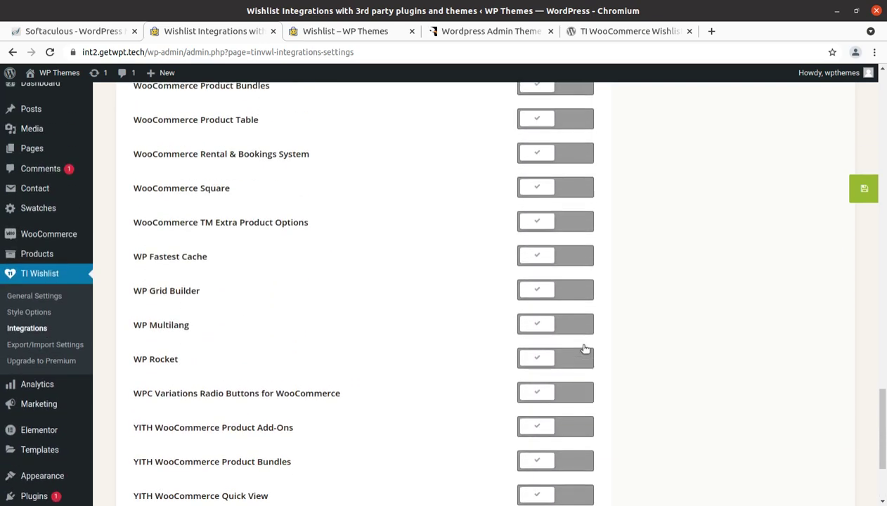
left_click(859, 191)
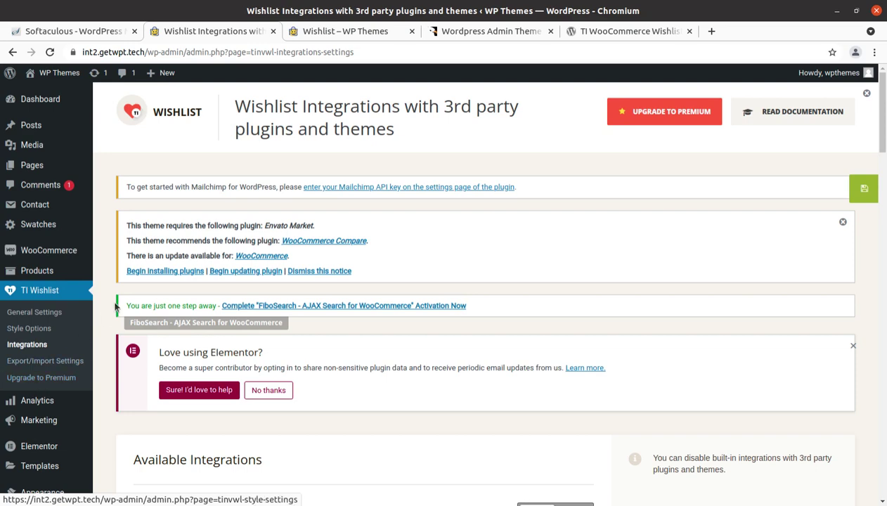
Return to the WordPress Dashboard and dismiss the theme plugin notice and the Elementor data-sharing notice
left_click(49, 102)
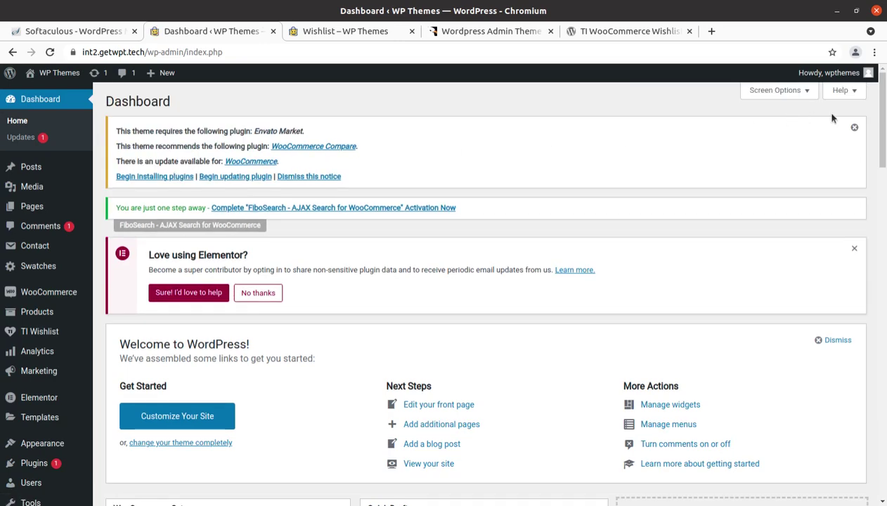
left_click(854, 127)
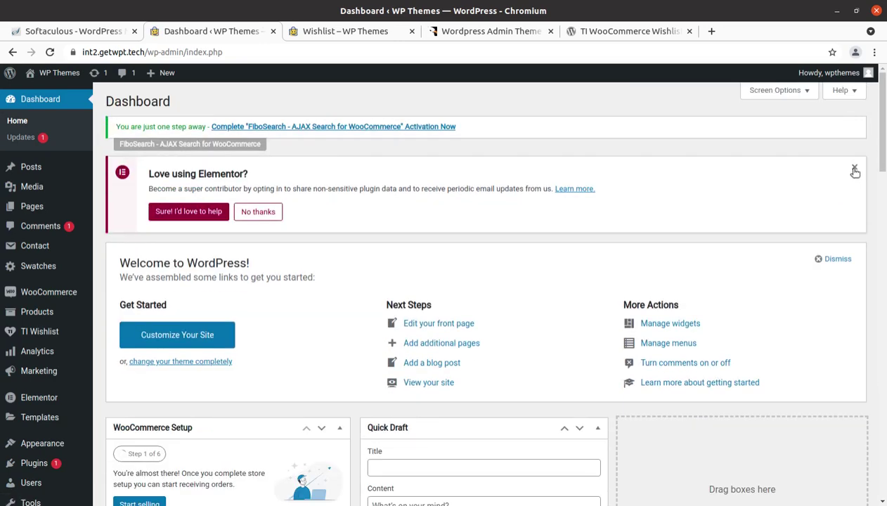
left_click(854, 169)
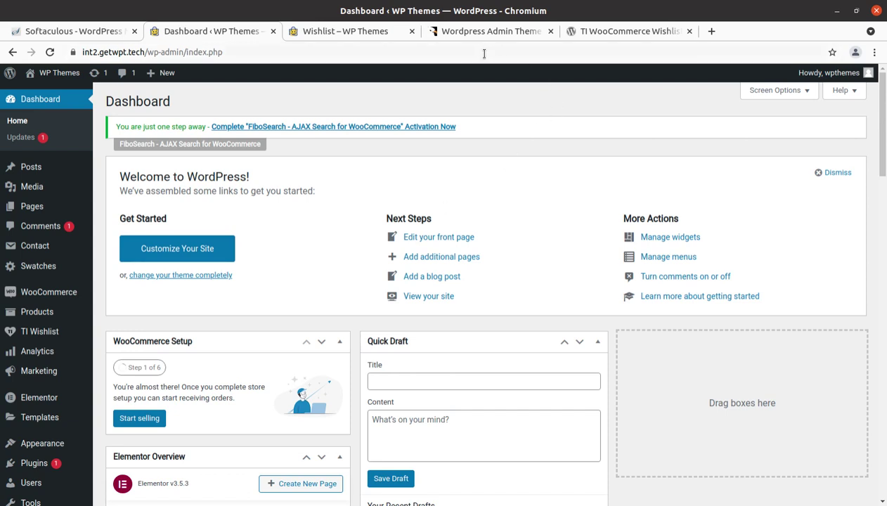
Switch to the storefront's Wishlist page and look over the product table and sharing options
left_click(383, 34)
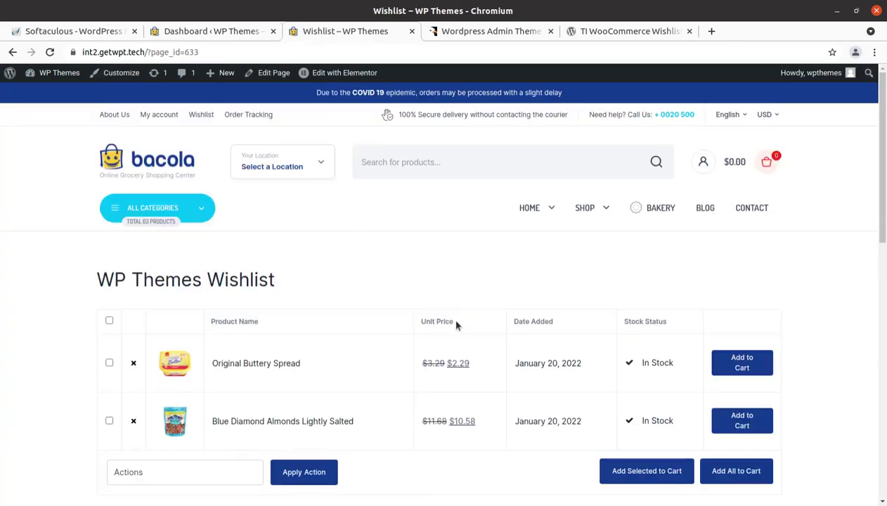
scroll(500, 342, "down", 3)
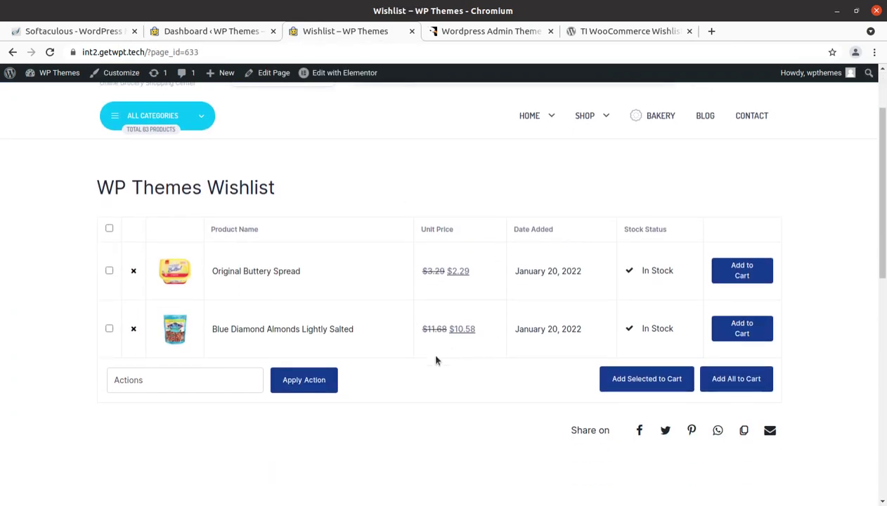
scroll(436, 360, "up", 3)
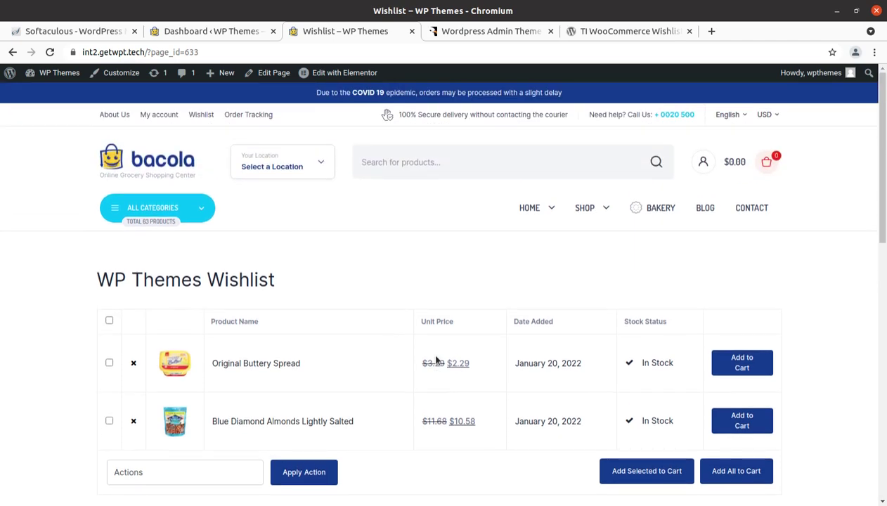